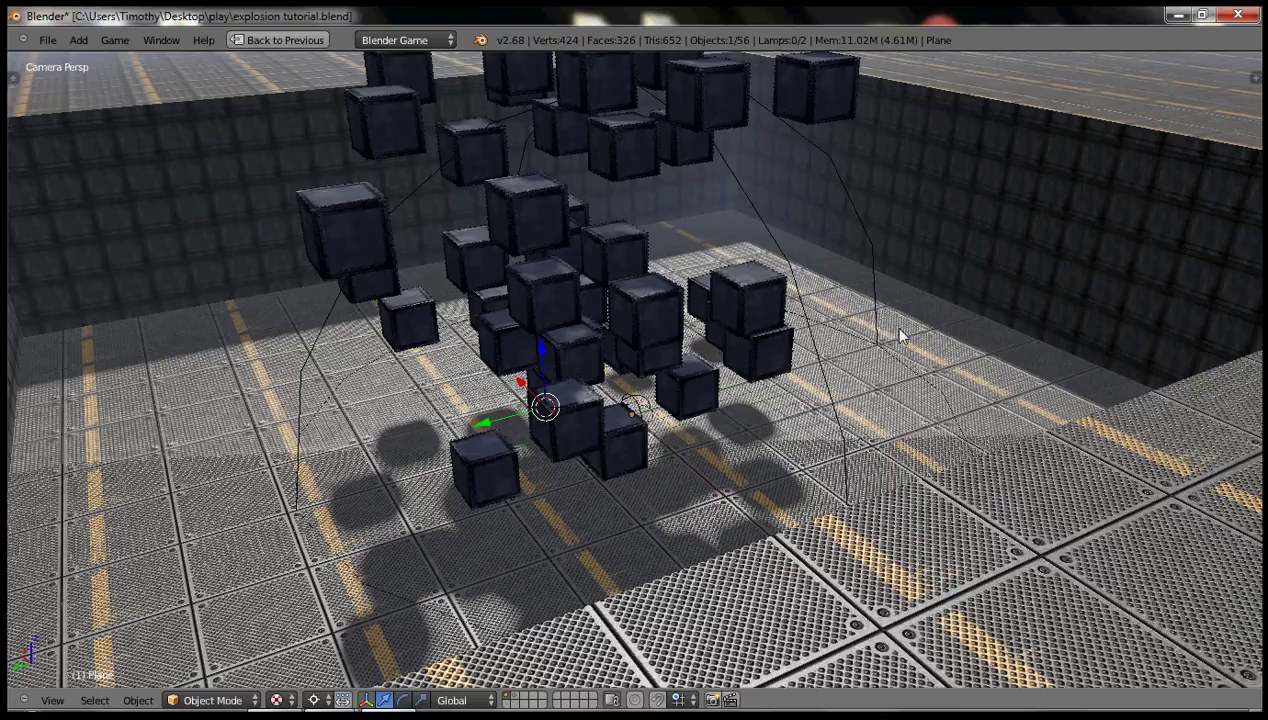
Step: Run the explosion demo in the game engine, trigger the blast among the cubes, and stop the game
key(p)
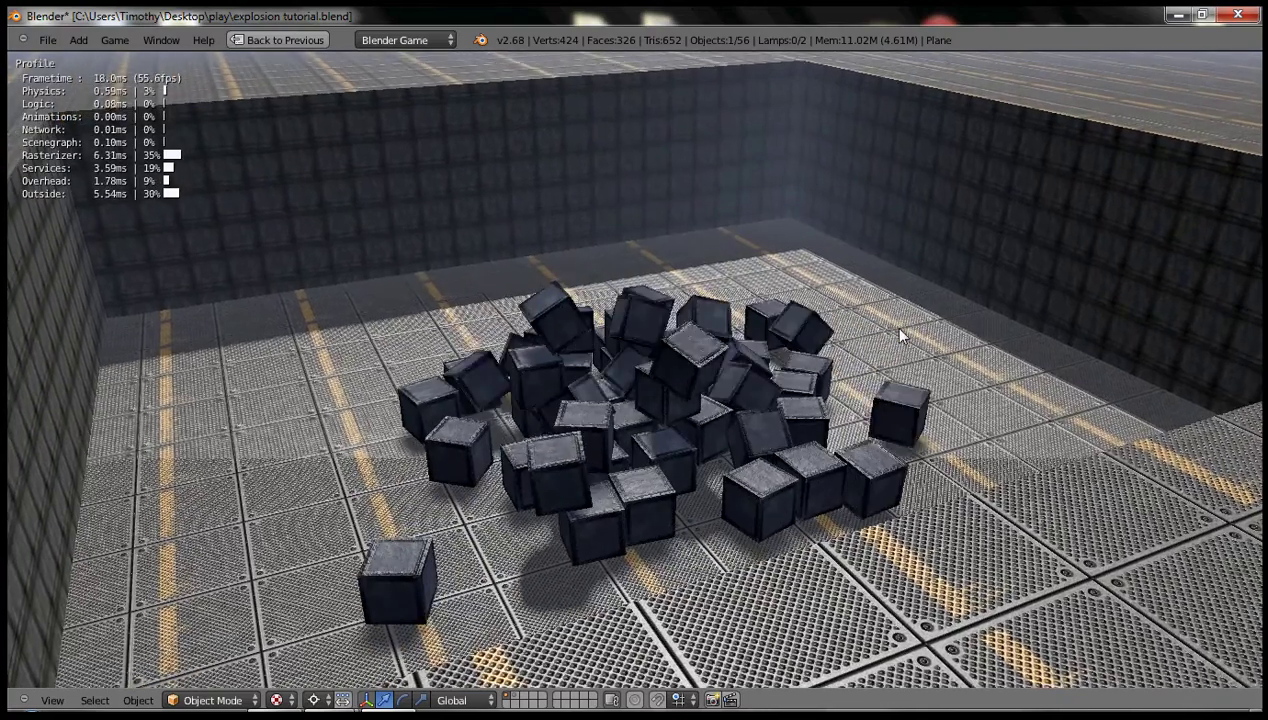
key(space)
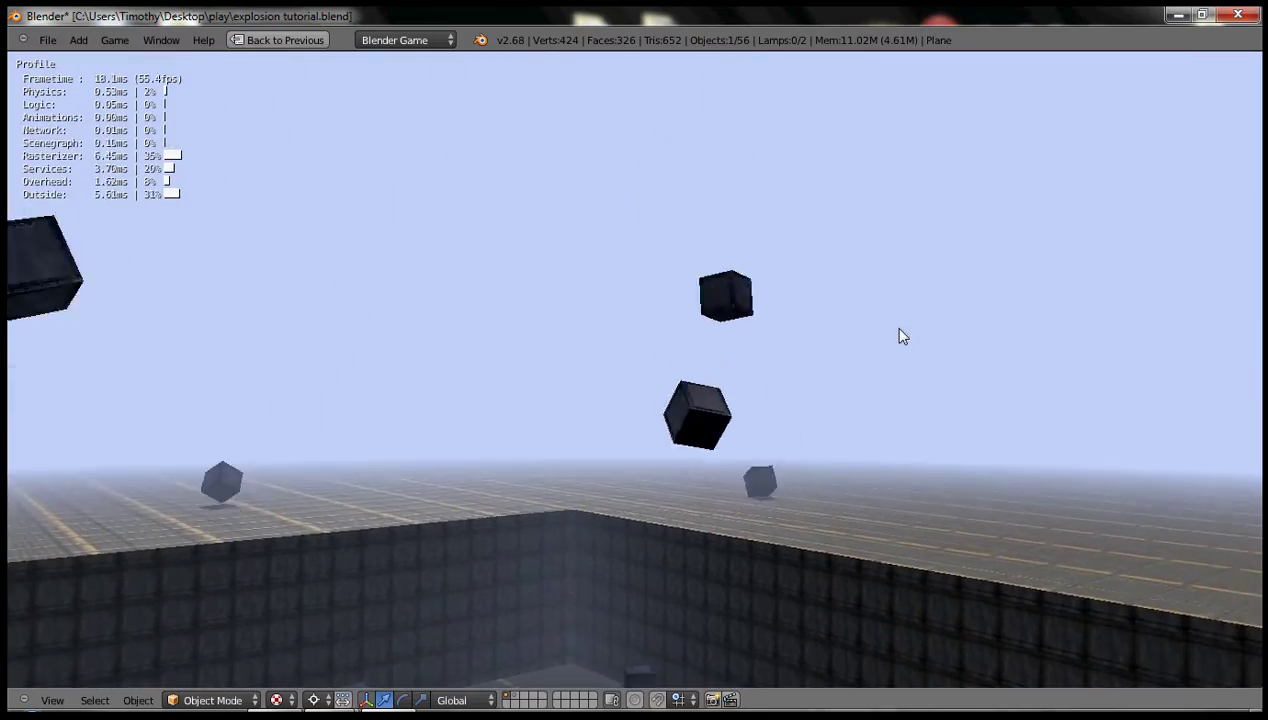
key(Escape)
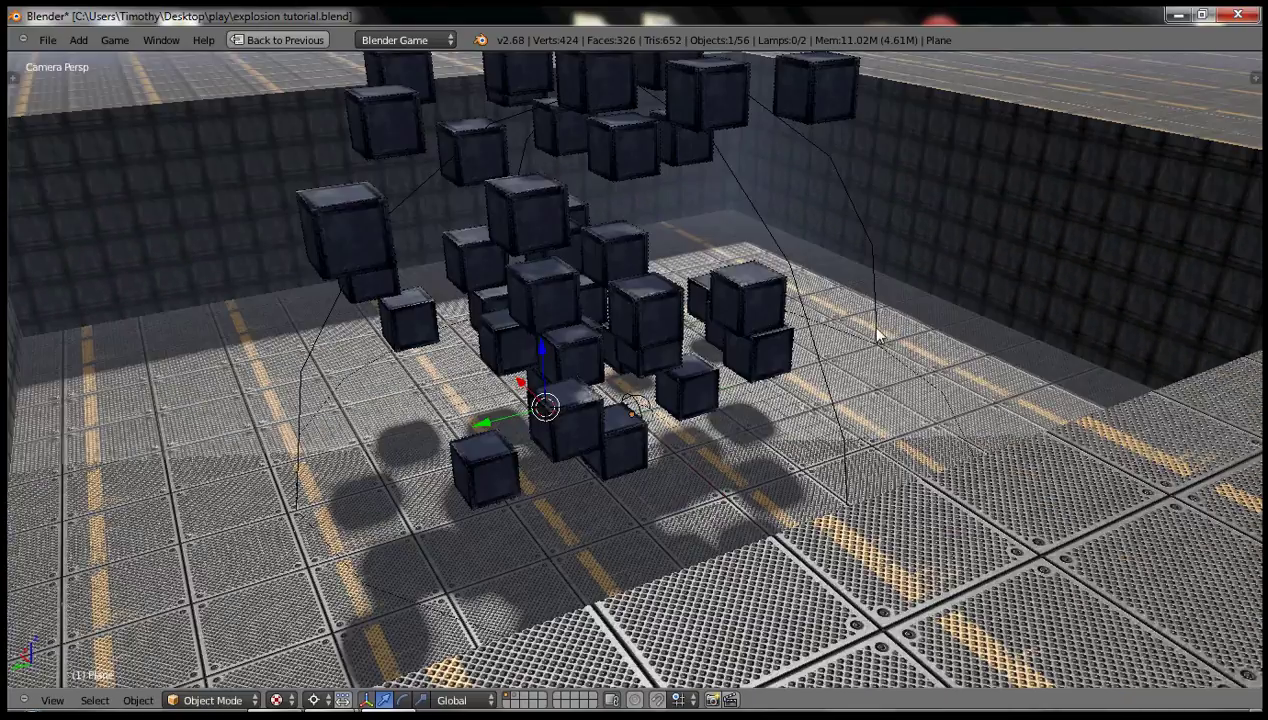
Step: Start a new file from the startup scene
key(ctrl+n)
click(670, 330)
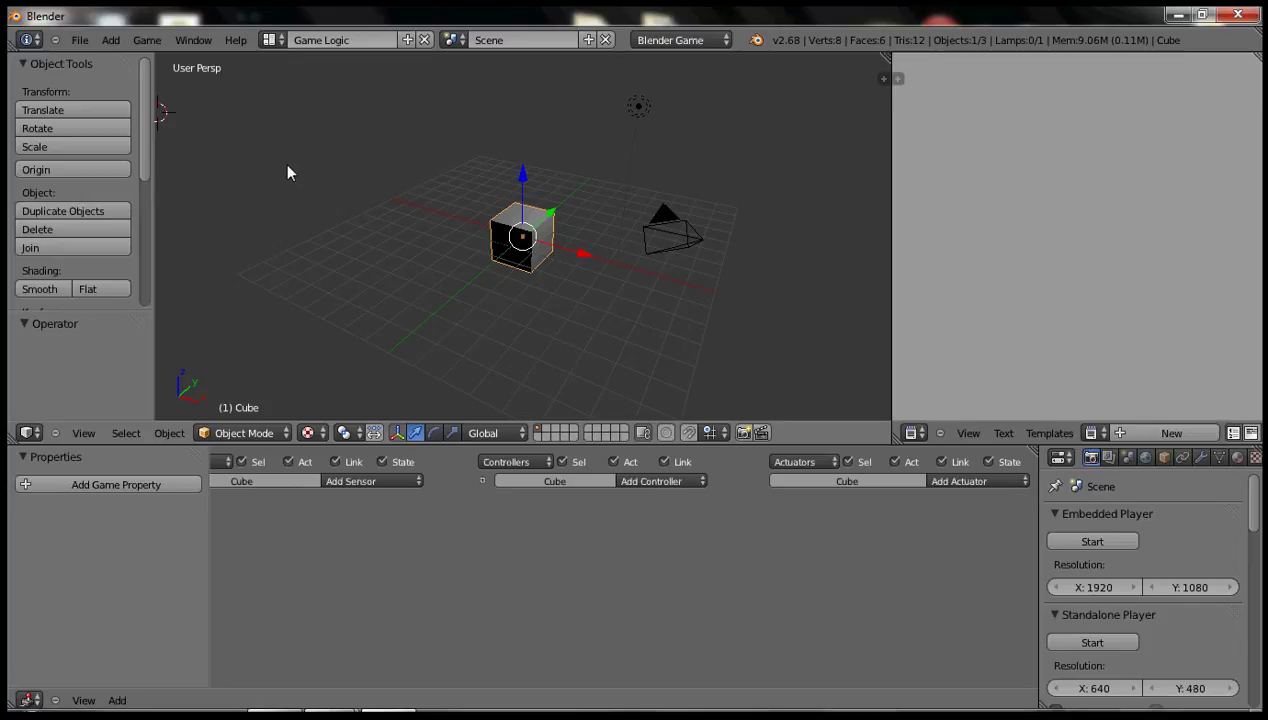
Step: Install the add-on explosive plugin.py from the Desktop folder tutorials\explosion plugin and enable Add Explosive
click(79, 40)
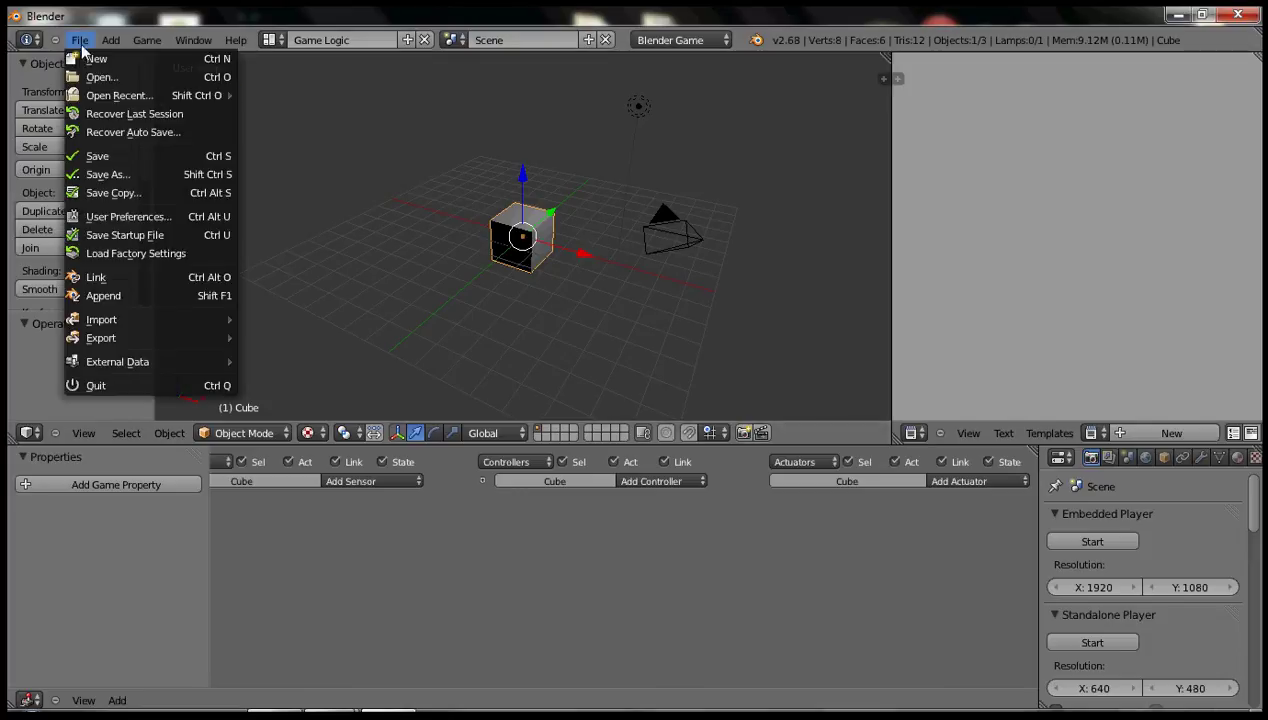
click(127, 216)
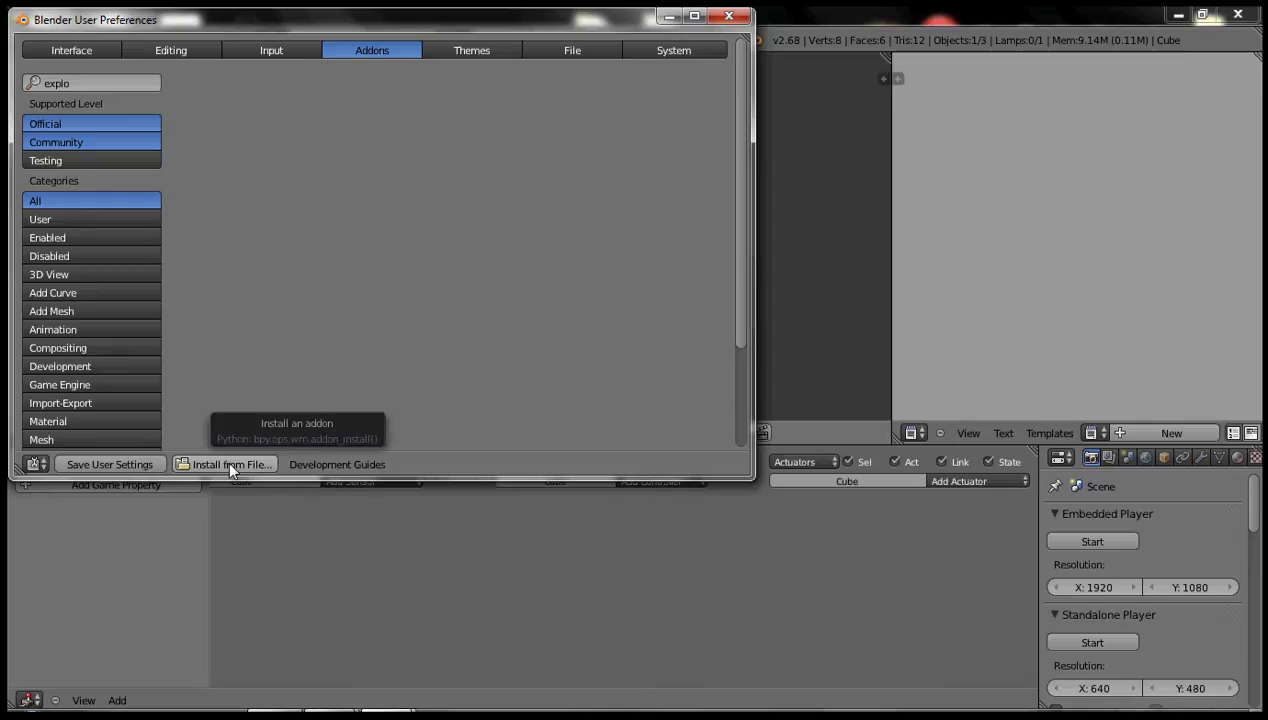
drag(369, 23, 441, 59)
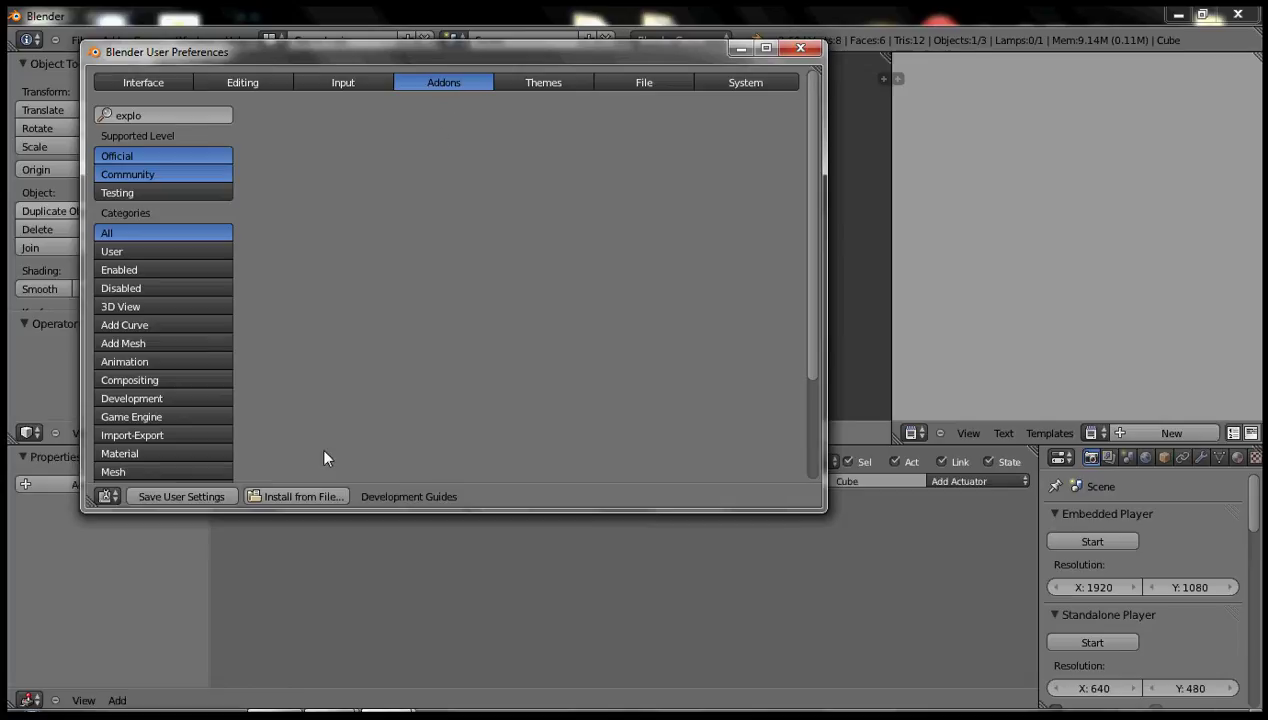
click(305, 497)
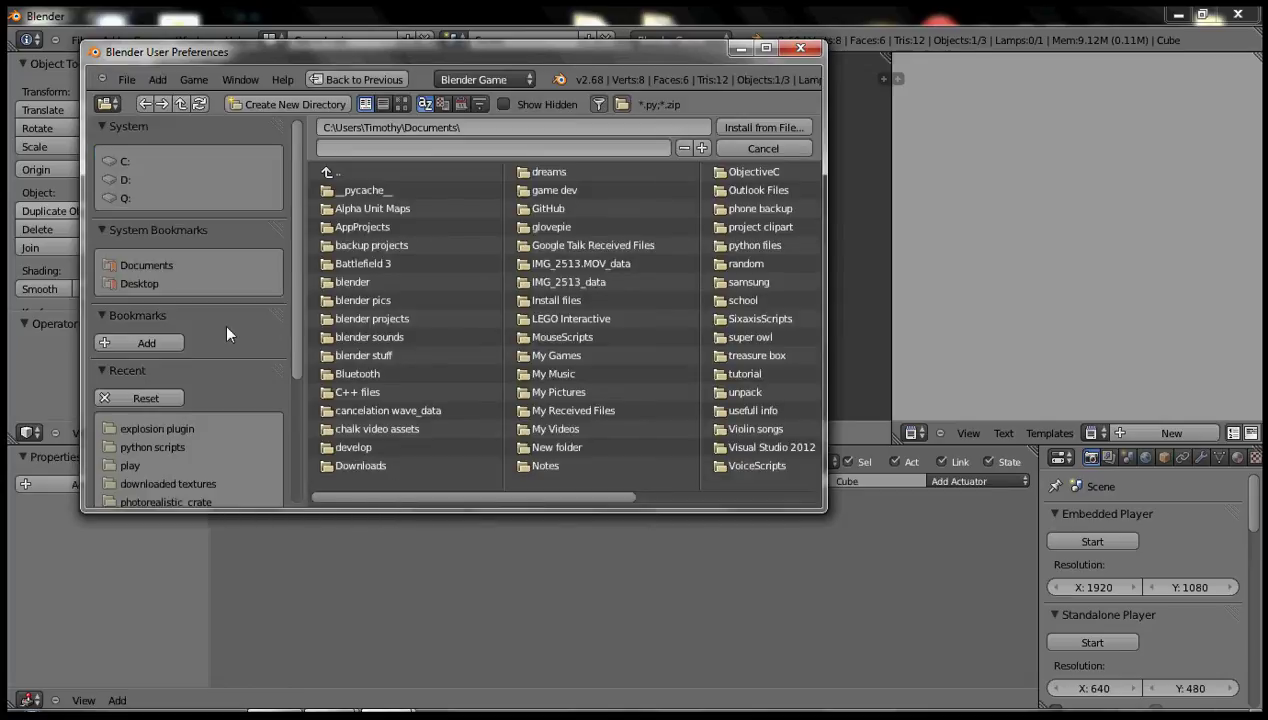
click(155, 283)
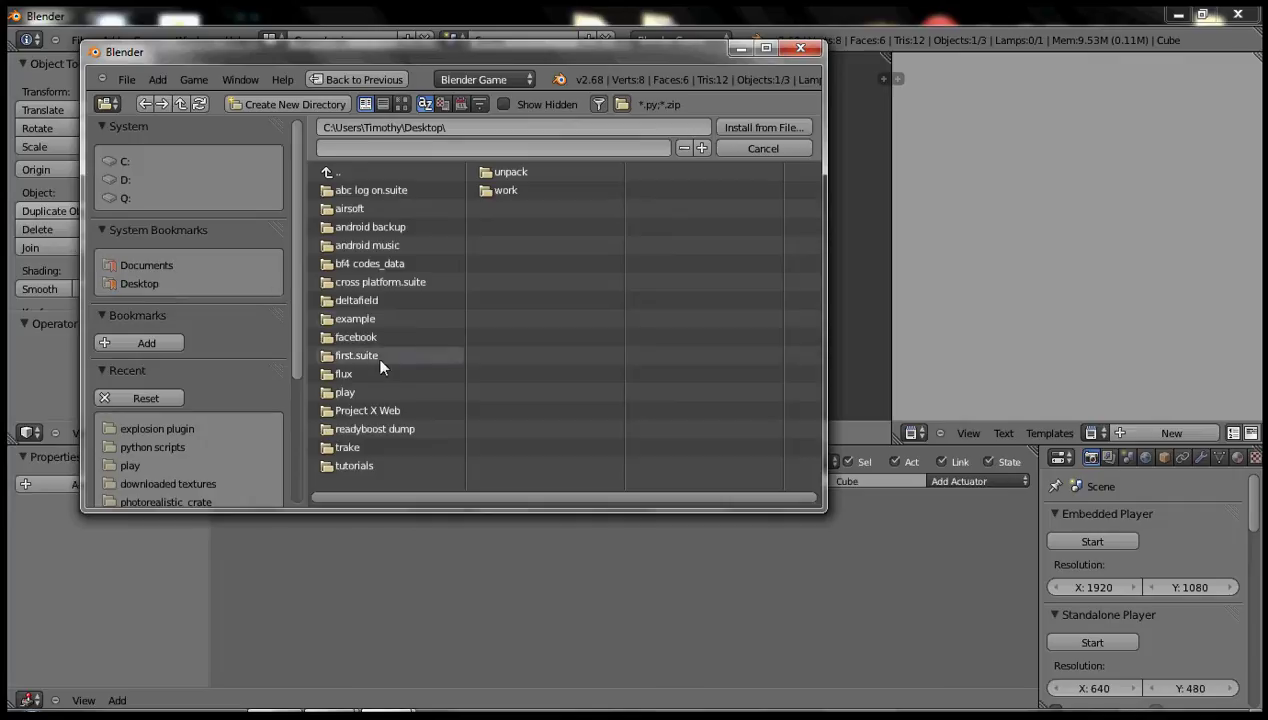
click(365, 456)
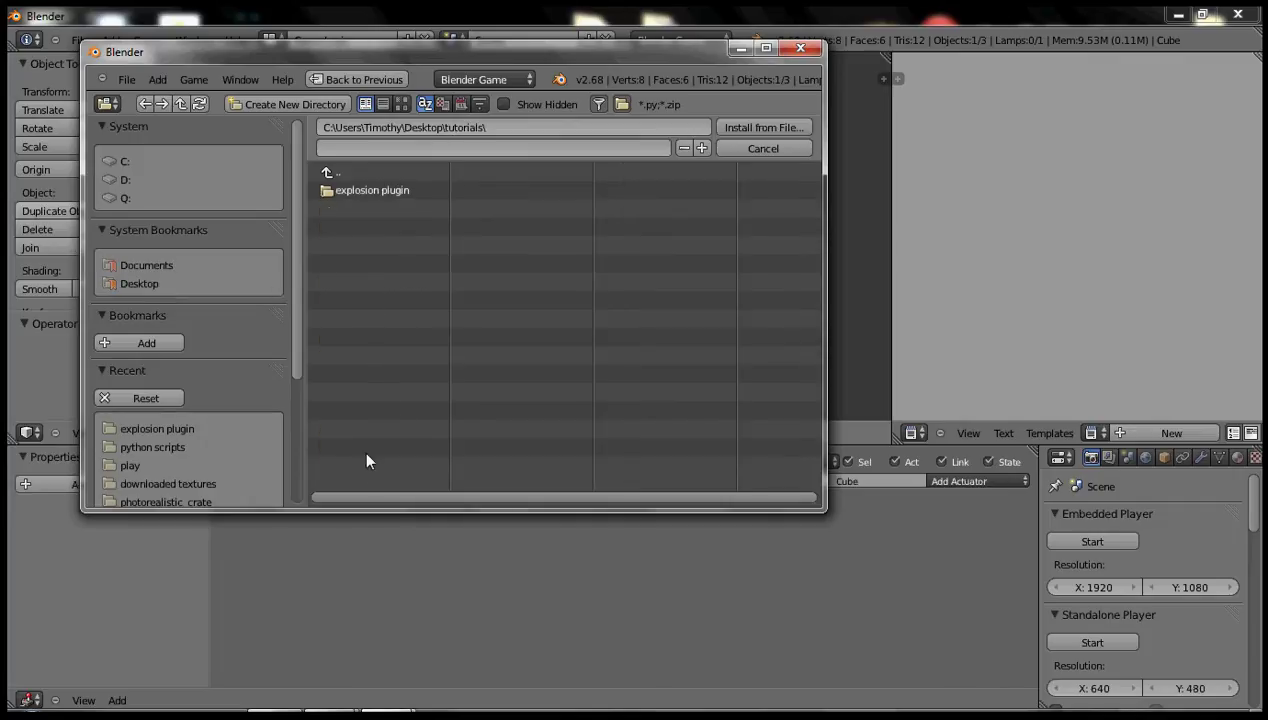
click(382, 188)
click(384, 192)
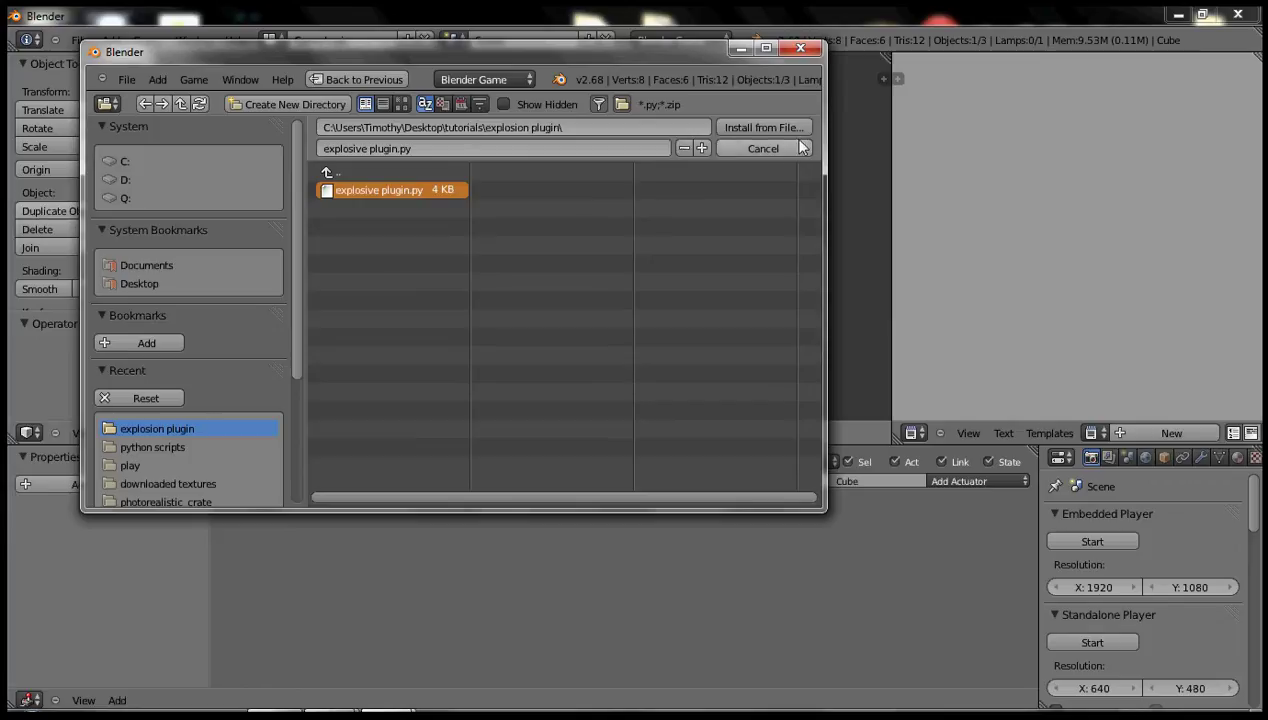
click(764, 128)
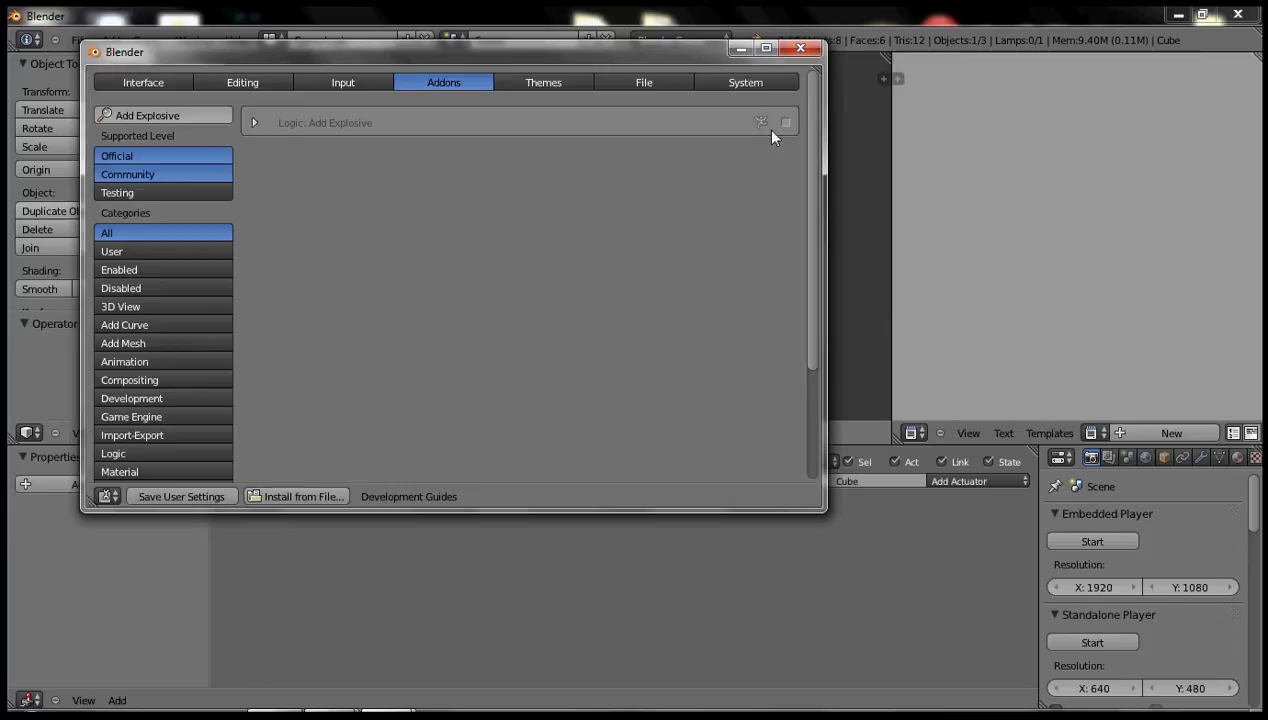
click(786, 123)
click(800, 48)
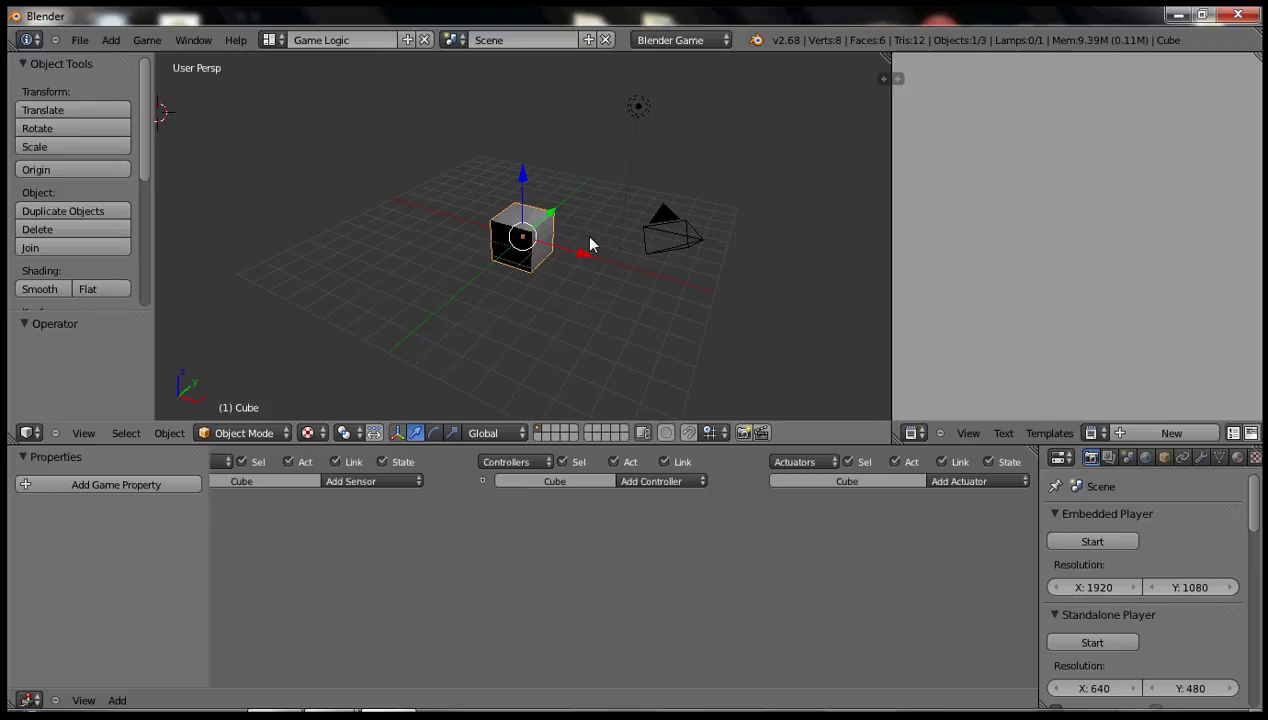
Step: Add an explosive to the scene with the Add Explosive operator
key(space)
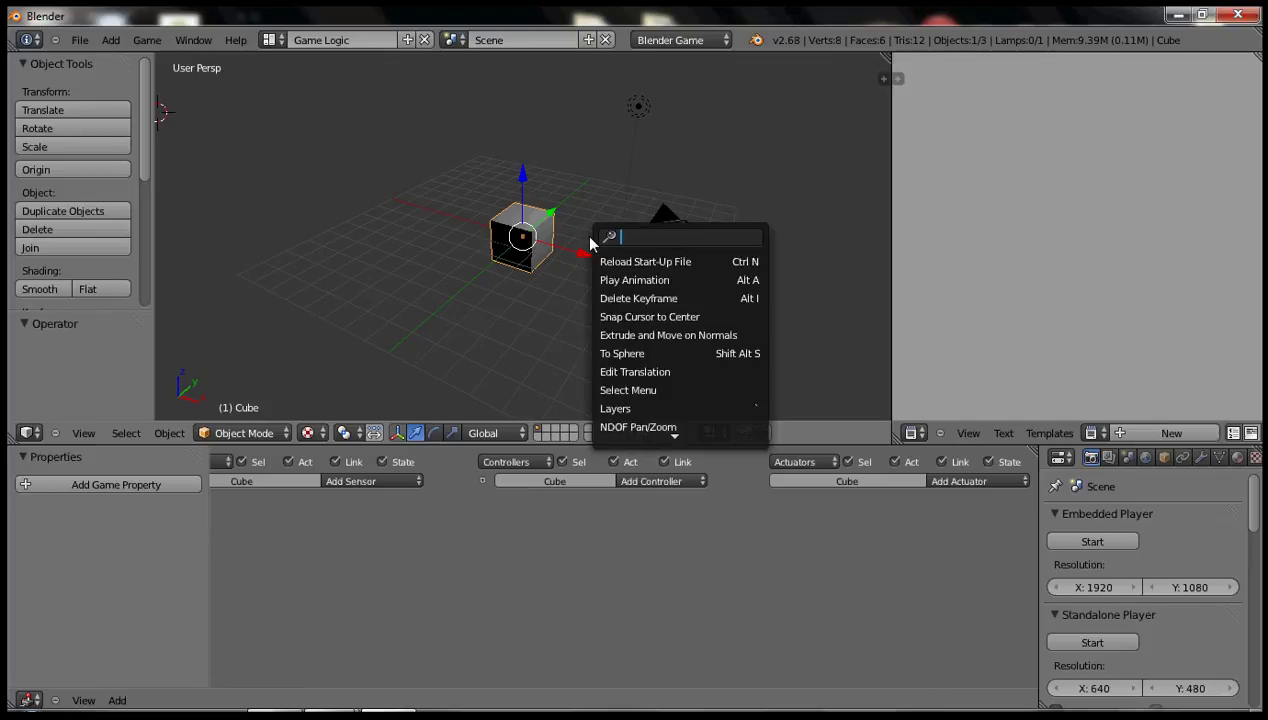
text(add explosive)
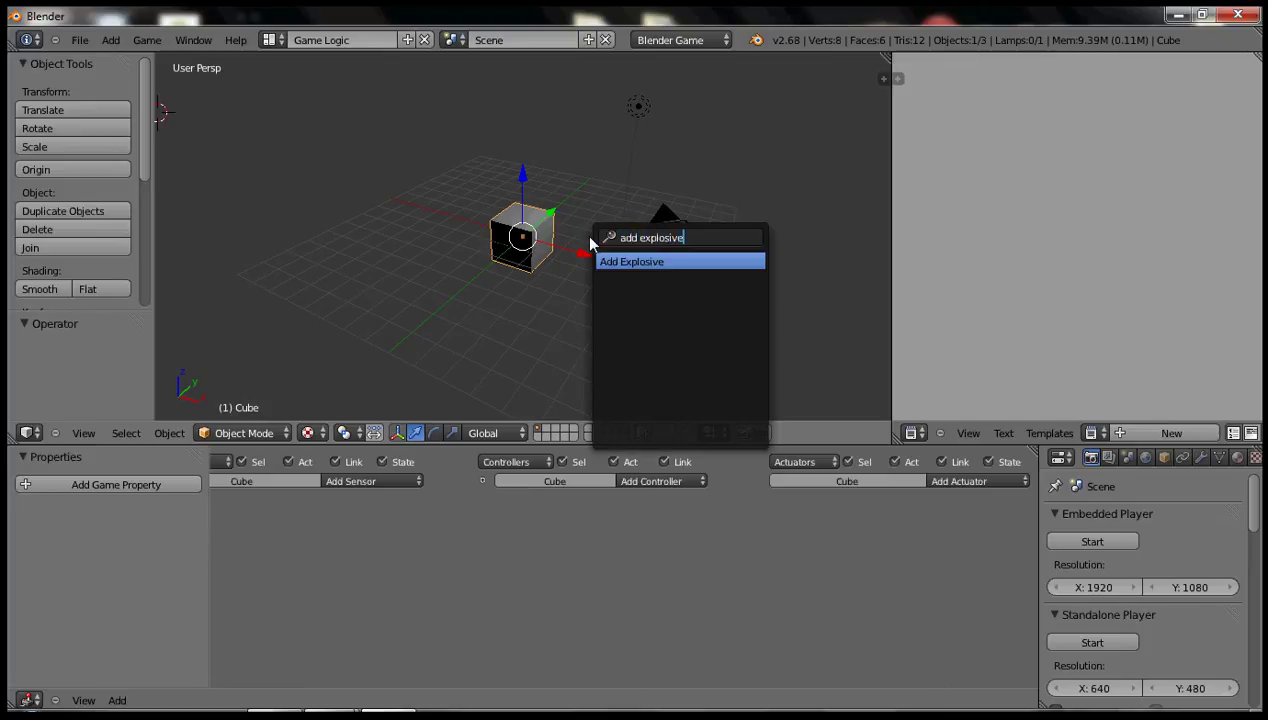
click(654, 262)
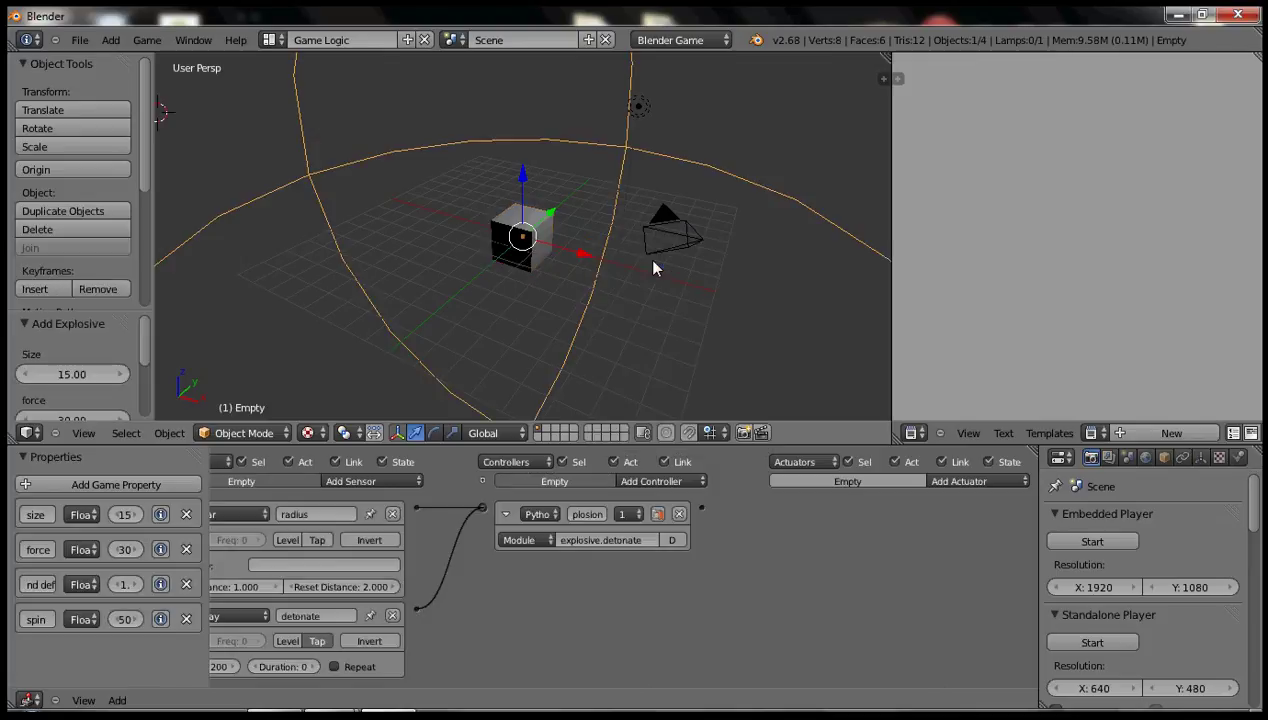
Step: Reduce the new explosive's size to about 11 in its Add Explosive settings
scroll(537, 283, down, 5)
scroll(537, 283, up, 2)
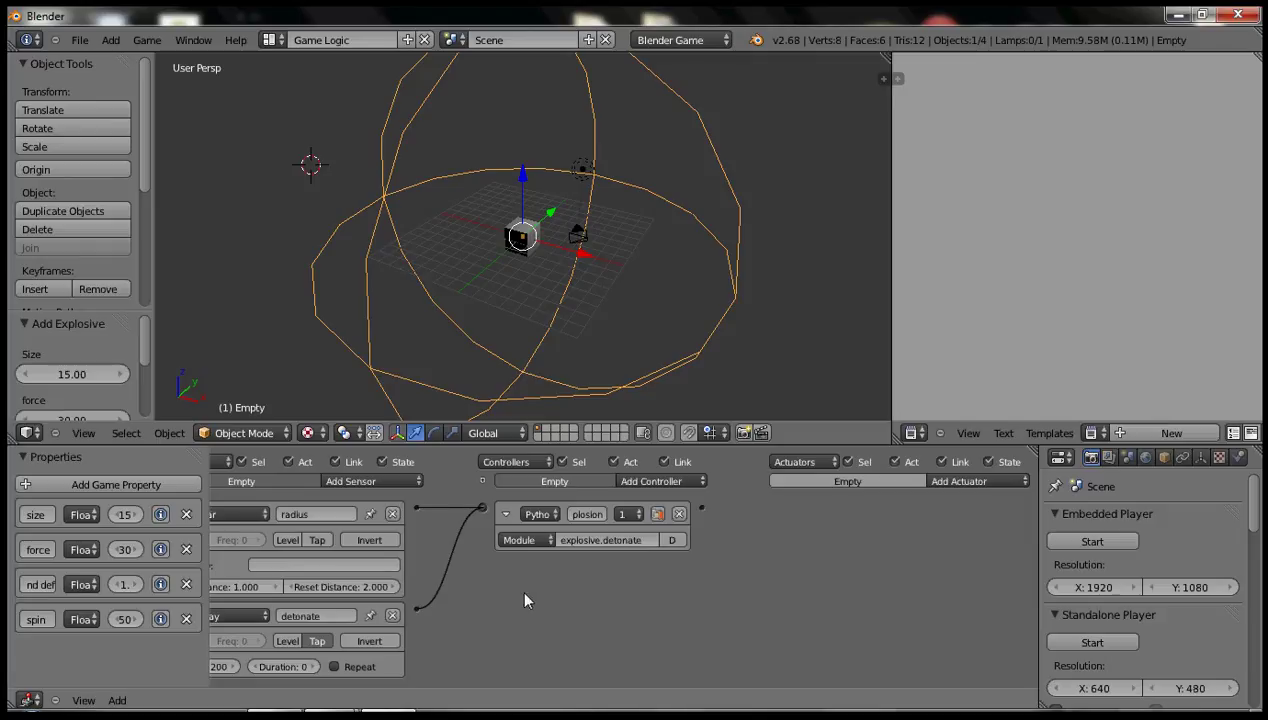
middle_drag(524, 593, 665, 633)
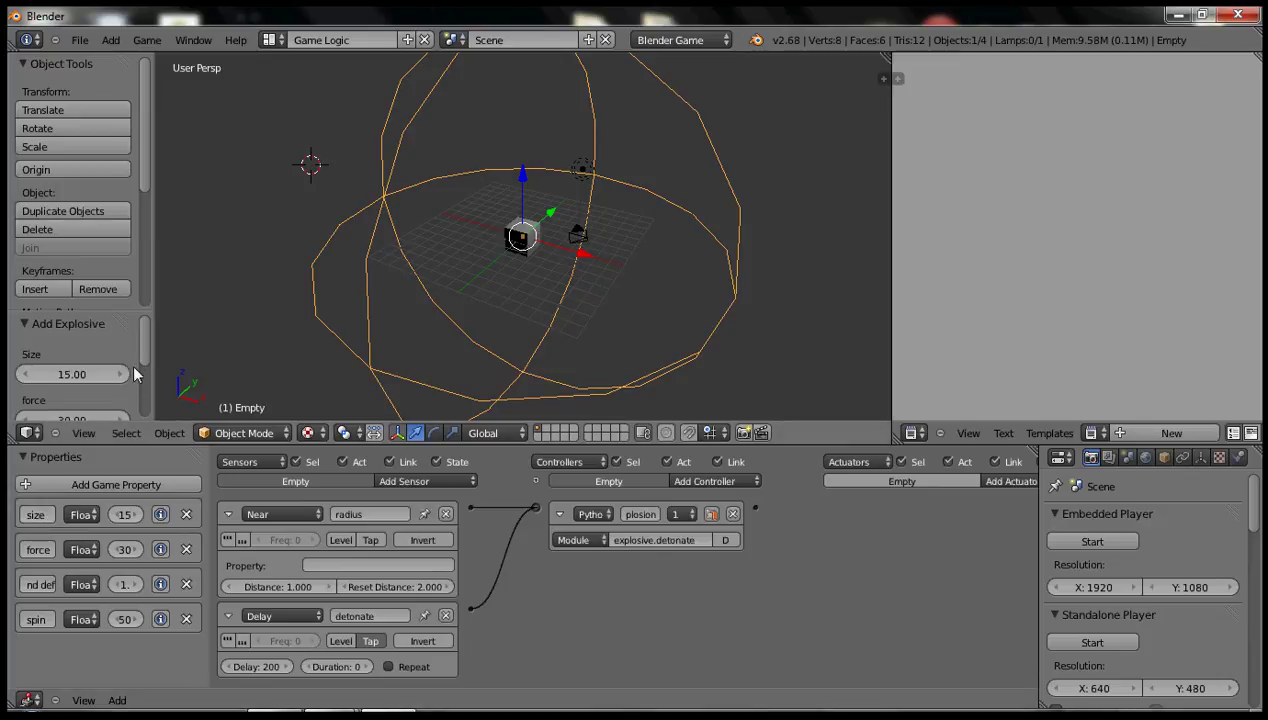
drag(141, 337, 145, 386)
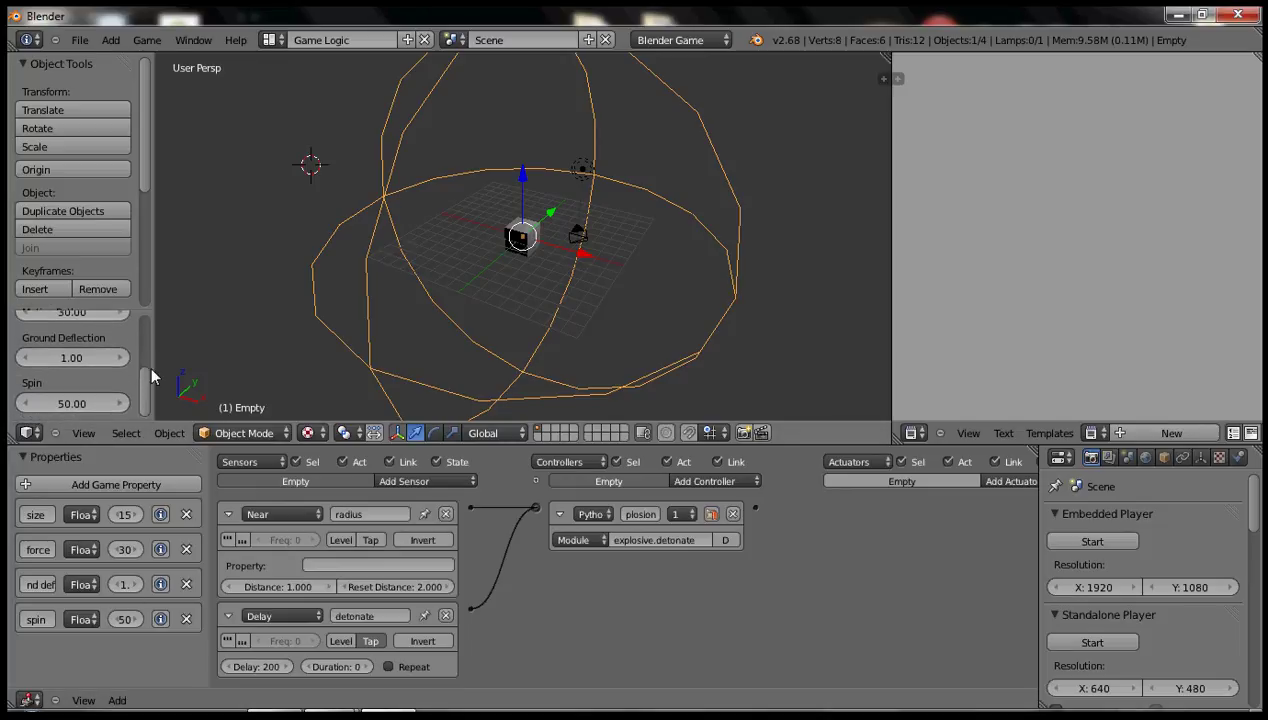
drag(145, 378, 146, 337)
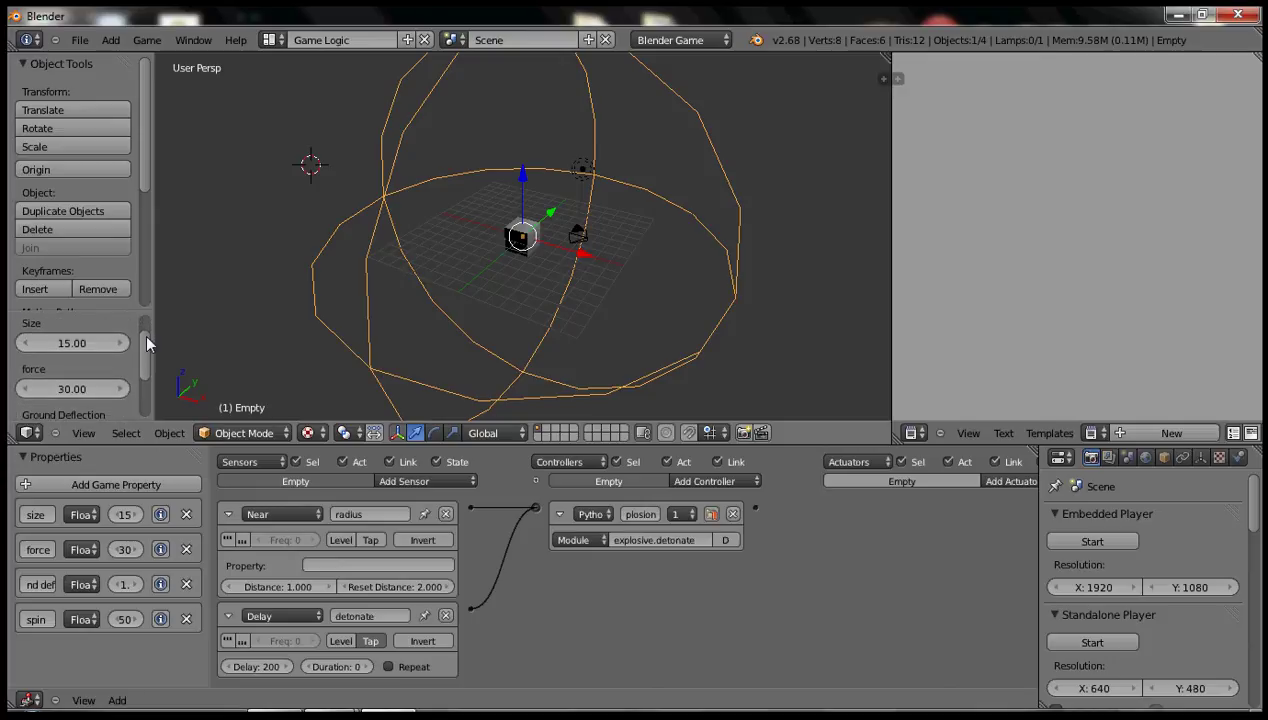
drag(105, 343, 33, 336)
Step: Try a ground deflection of 0 for the explosive and restore it to 1
drag(143, 344, 143, 366)
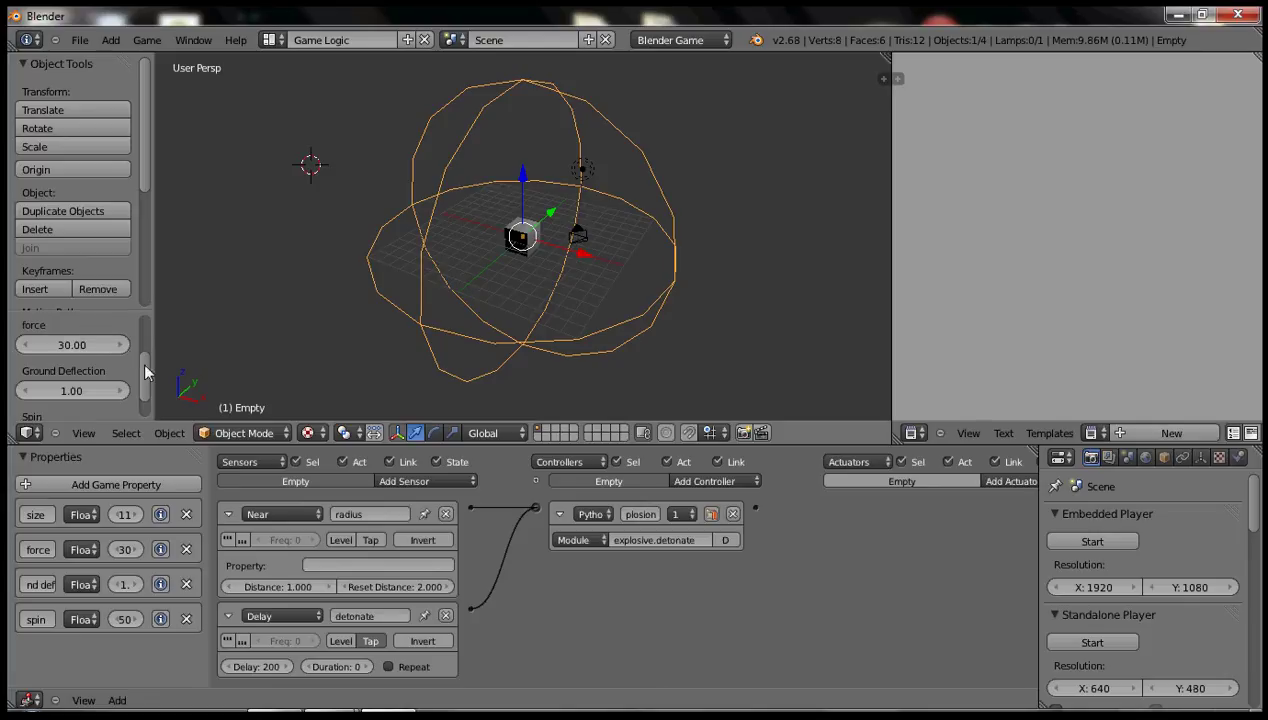
drag(143, 361, 144, 381)
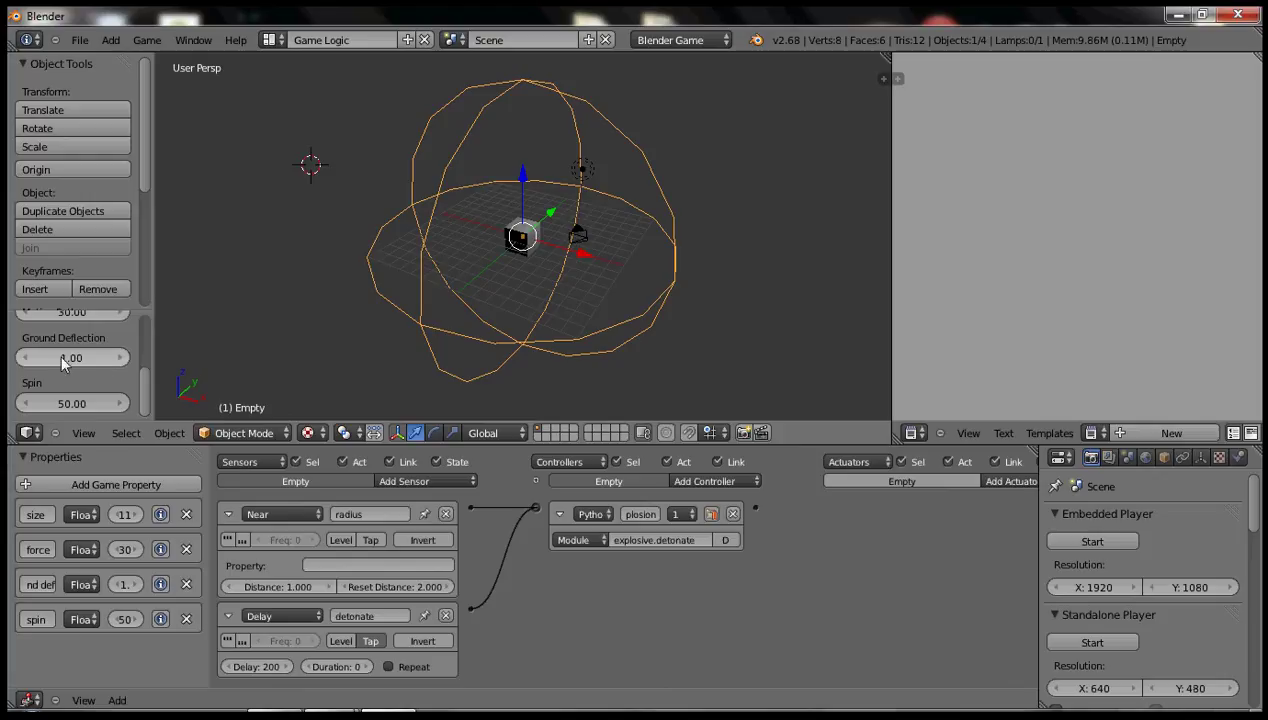
drag(35, 356, 8, 355)
drag(108, 351, 8, 352)
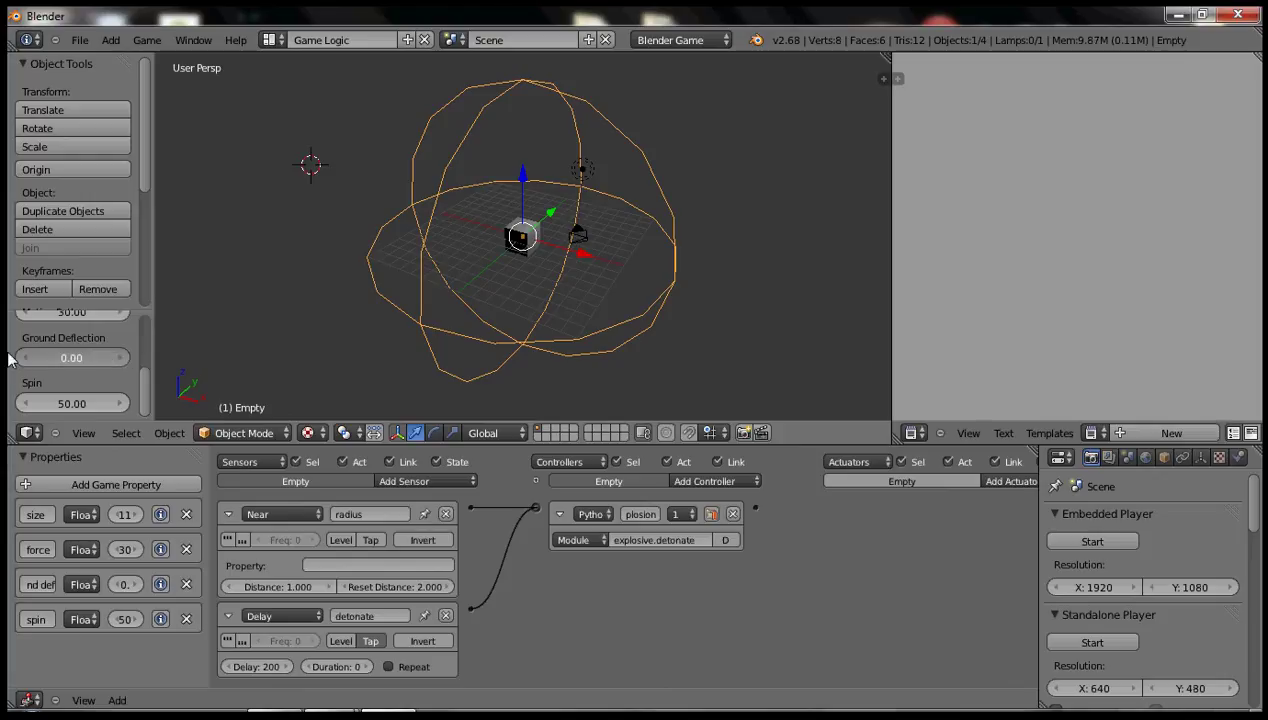
click(64, 356)
text(1)
key(Return)
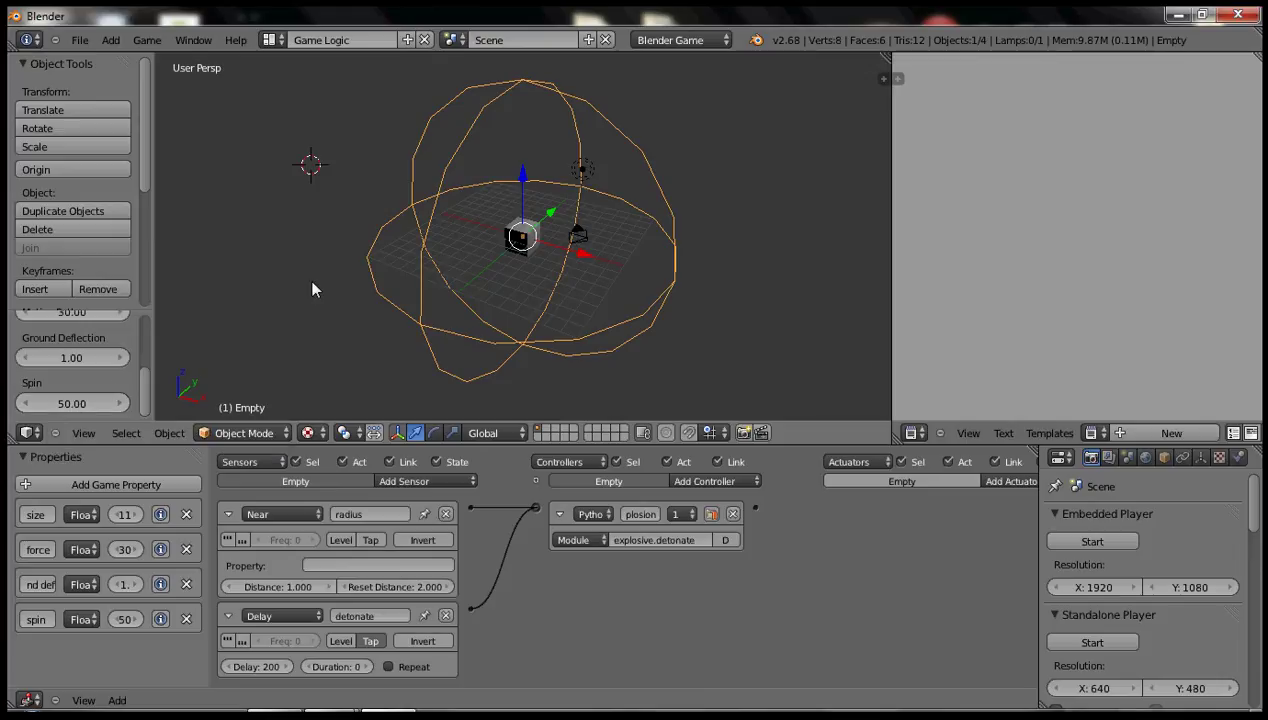
Step: Duplicate the cube outside the explosive's radius, delete the copy, and reselect the explosive empty
right_click(522, 226)
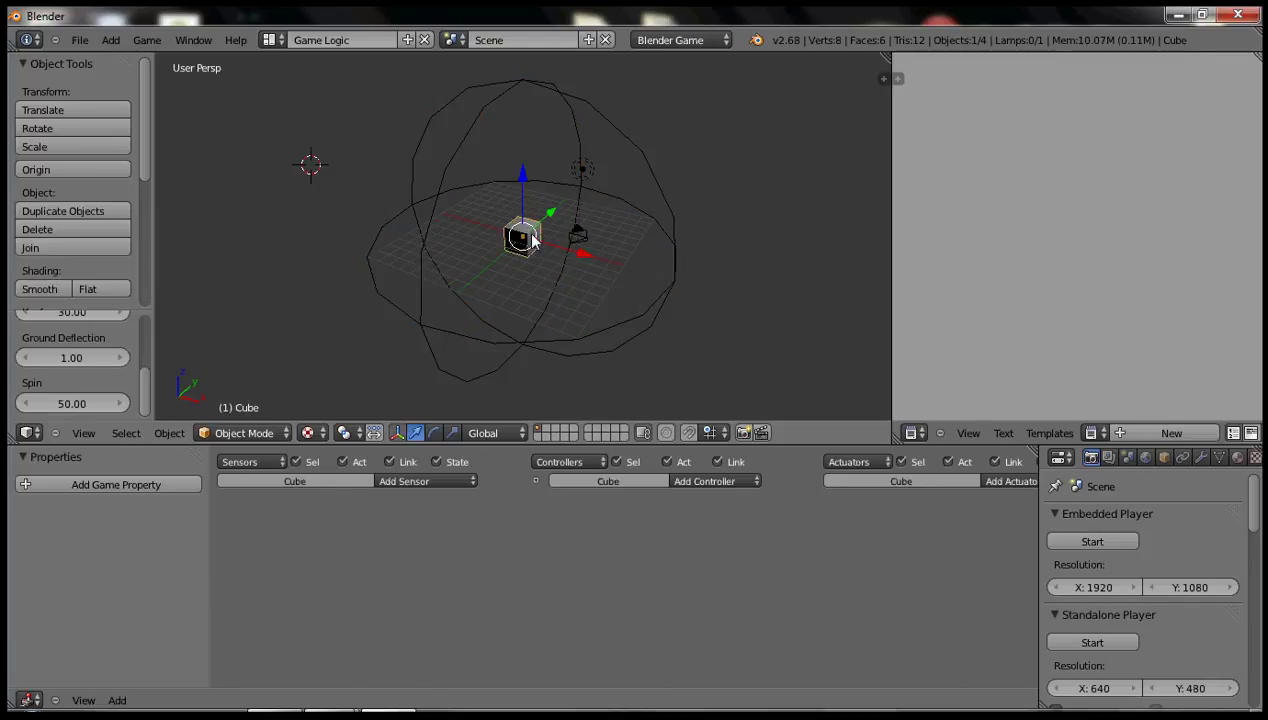
click(100, 211)
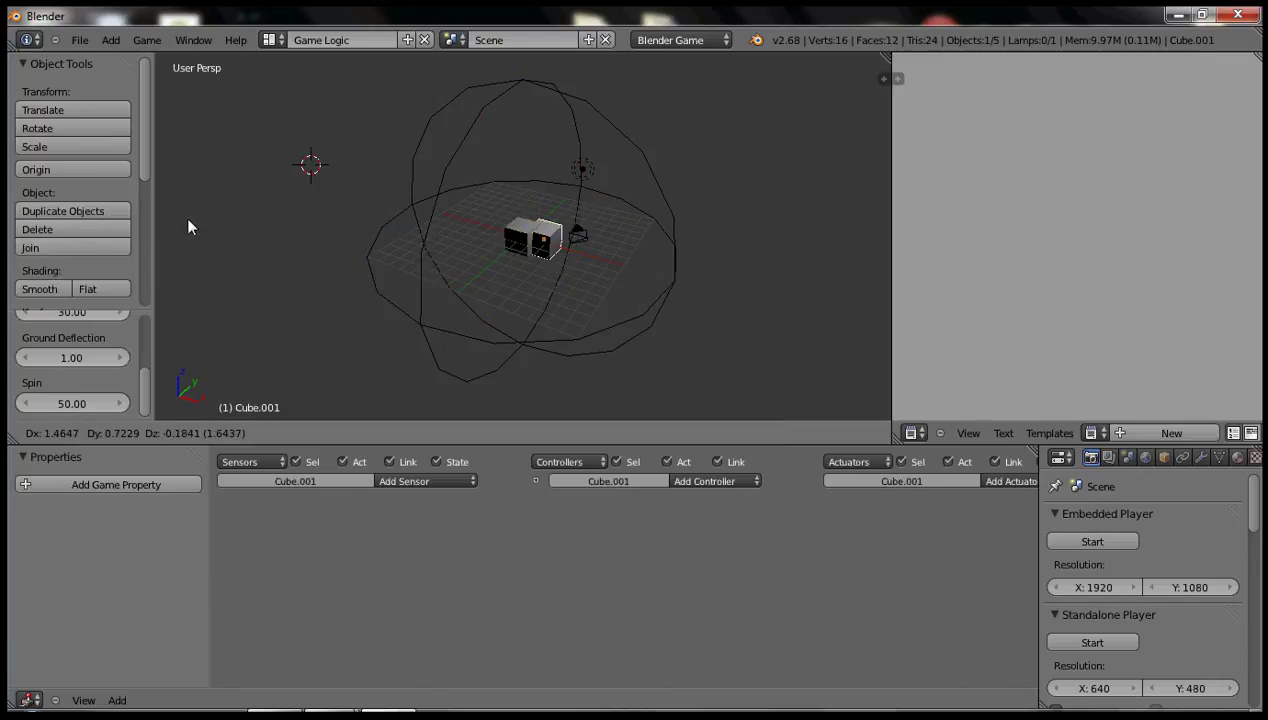
click(287, 206)
key(x)
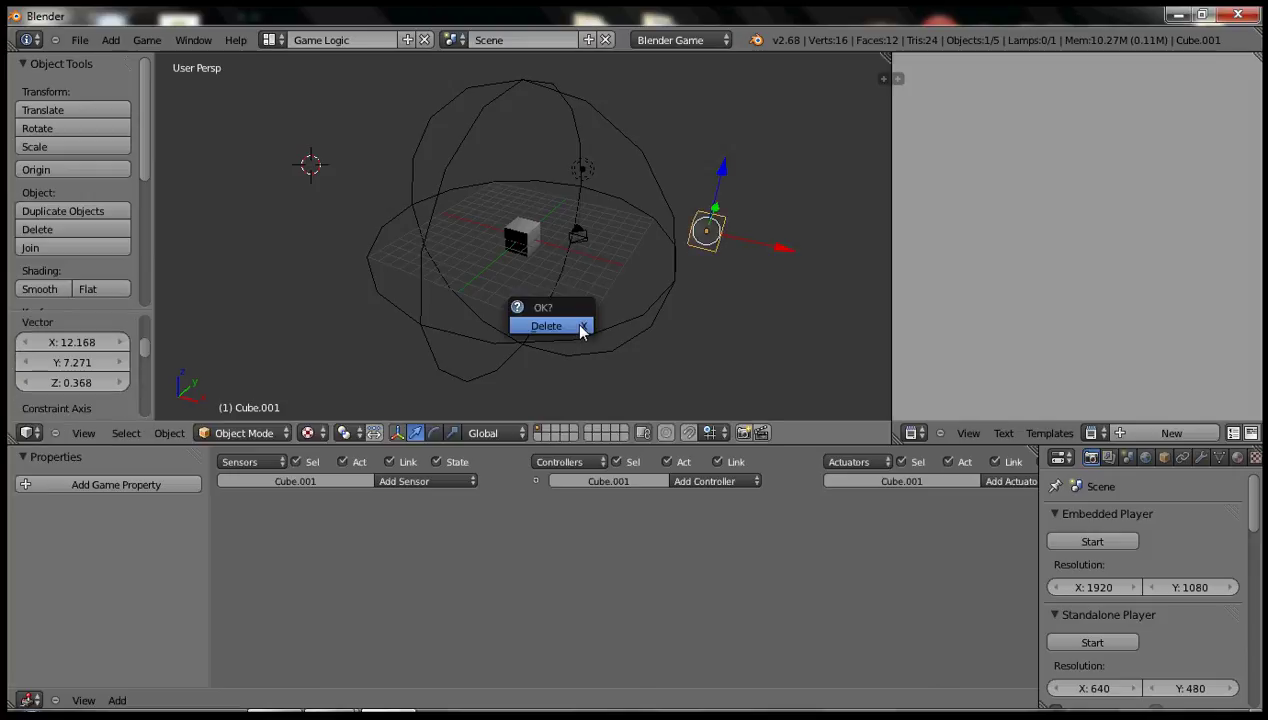
click(577, 327)
right_click(517, 190)
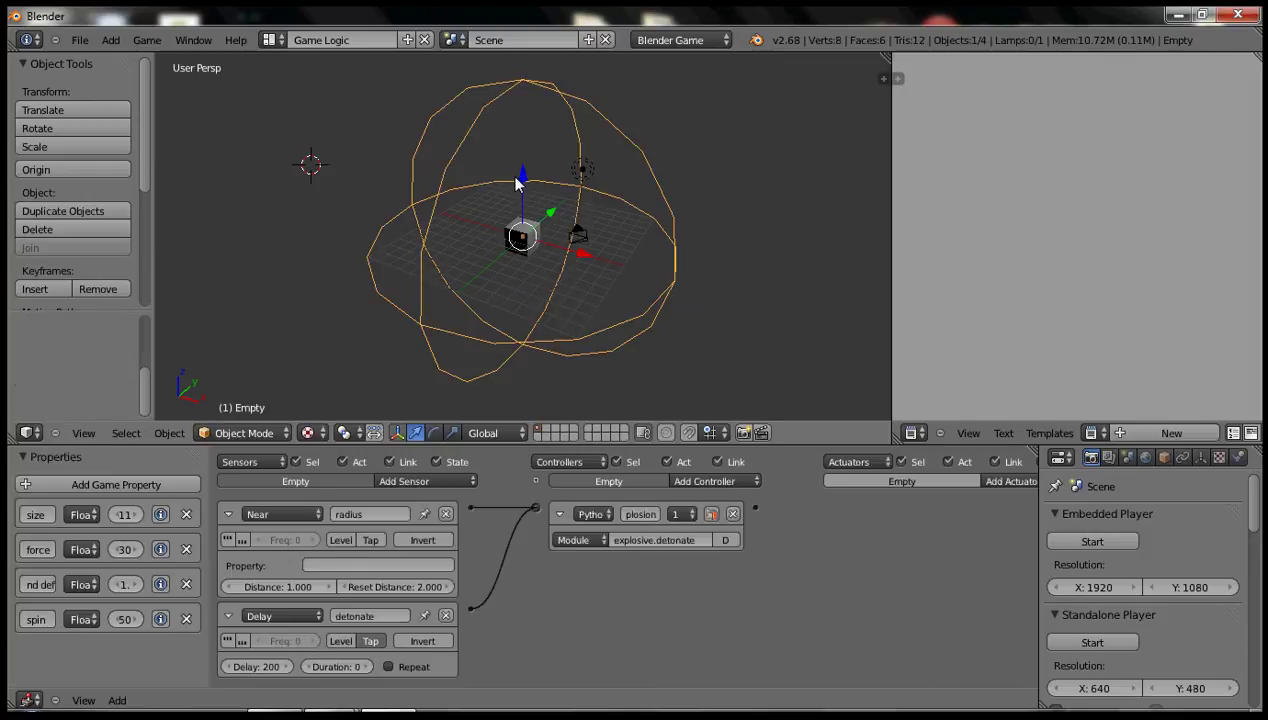
drag(142, 365, 141, 303)
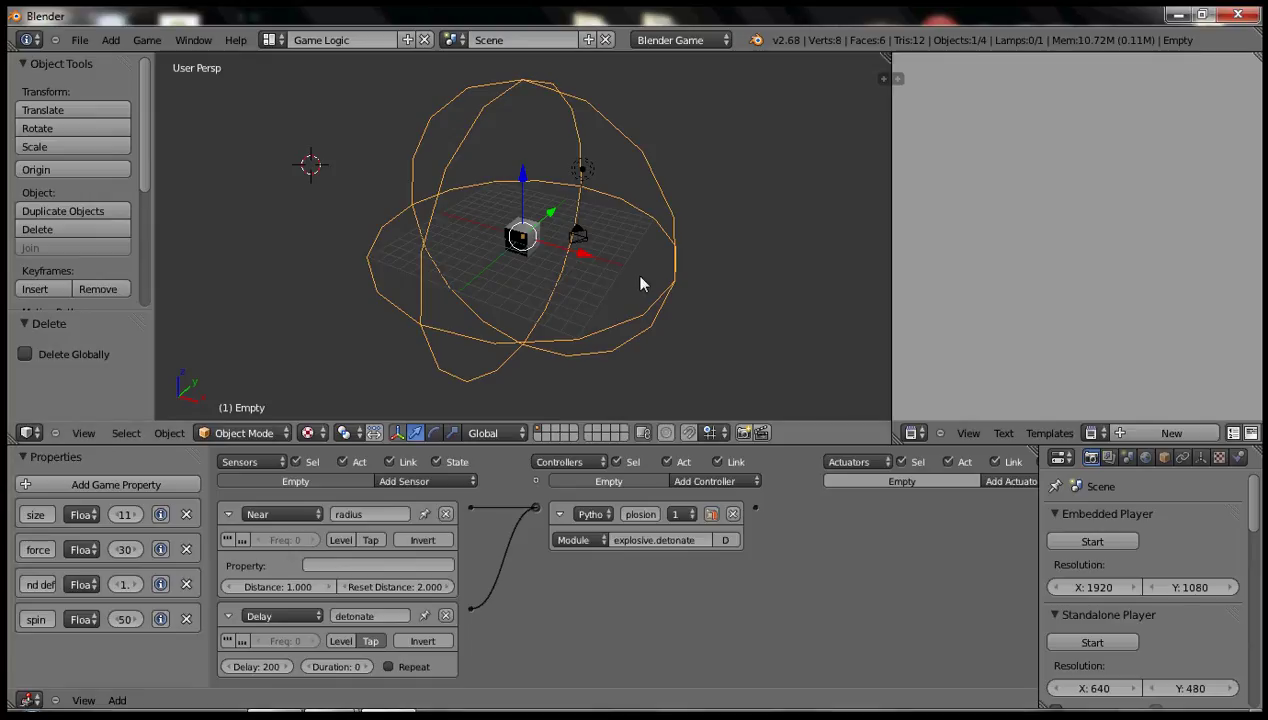
Step: Move the cube up 1 unit along the Z axis
right_click(521, 236)
key(g)
key(z)
key(1)
key(Return)
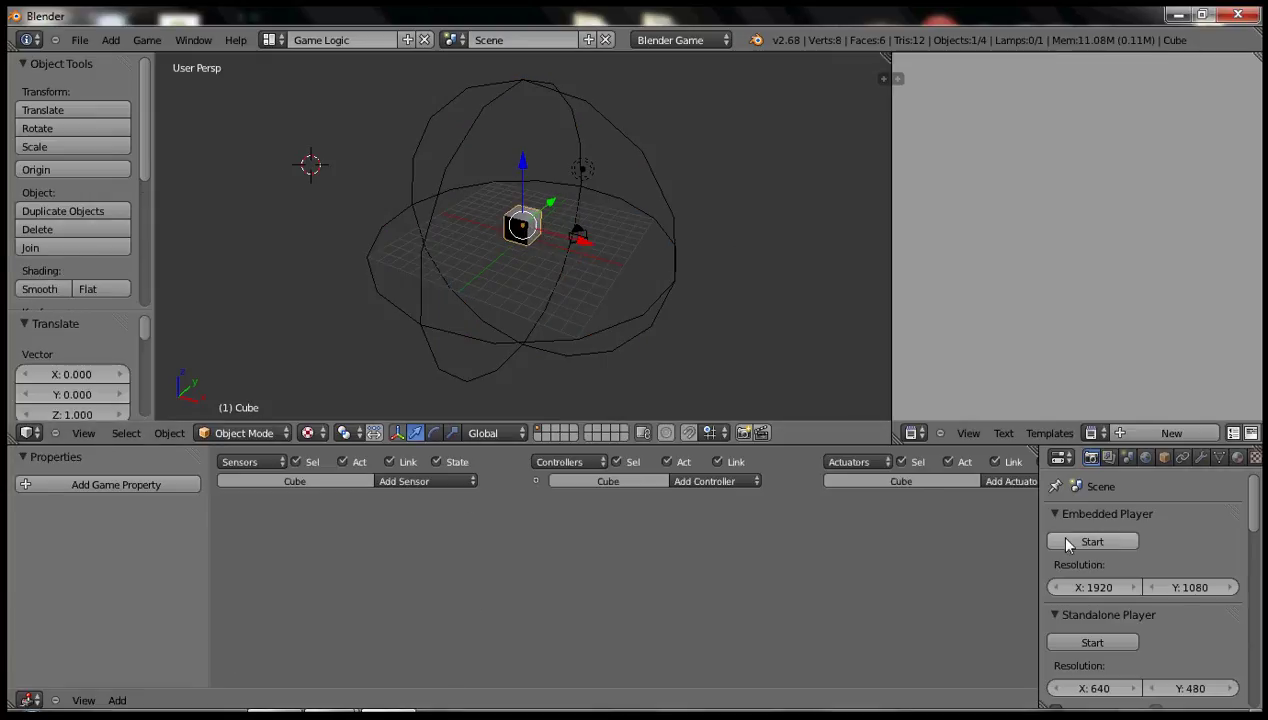
Step: Set the cube's physics type to Rigid Body and enable its collision bounds with the Box shape
drag(1040, 537, 807, 517)
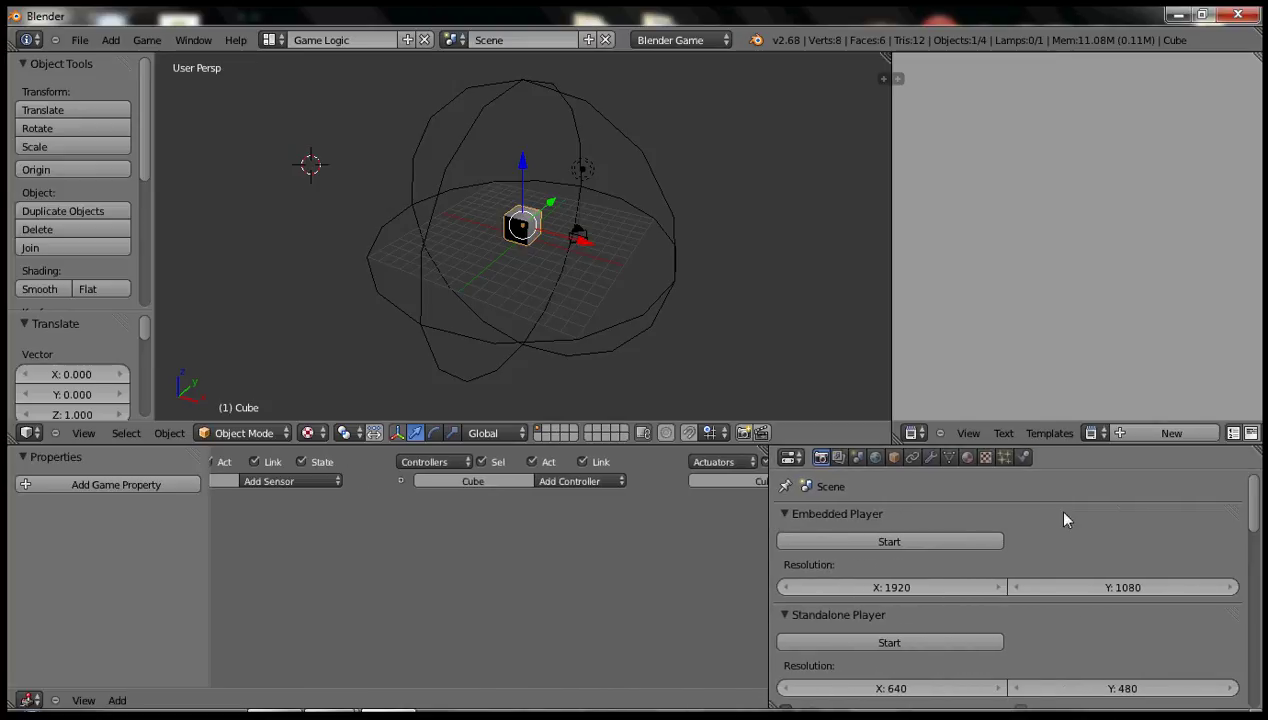
click(1024, 458)
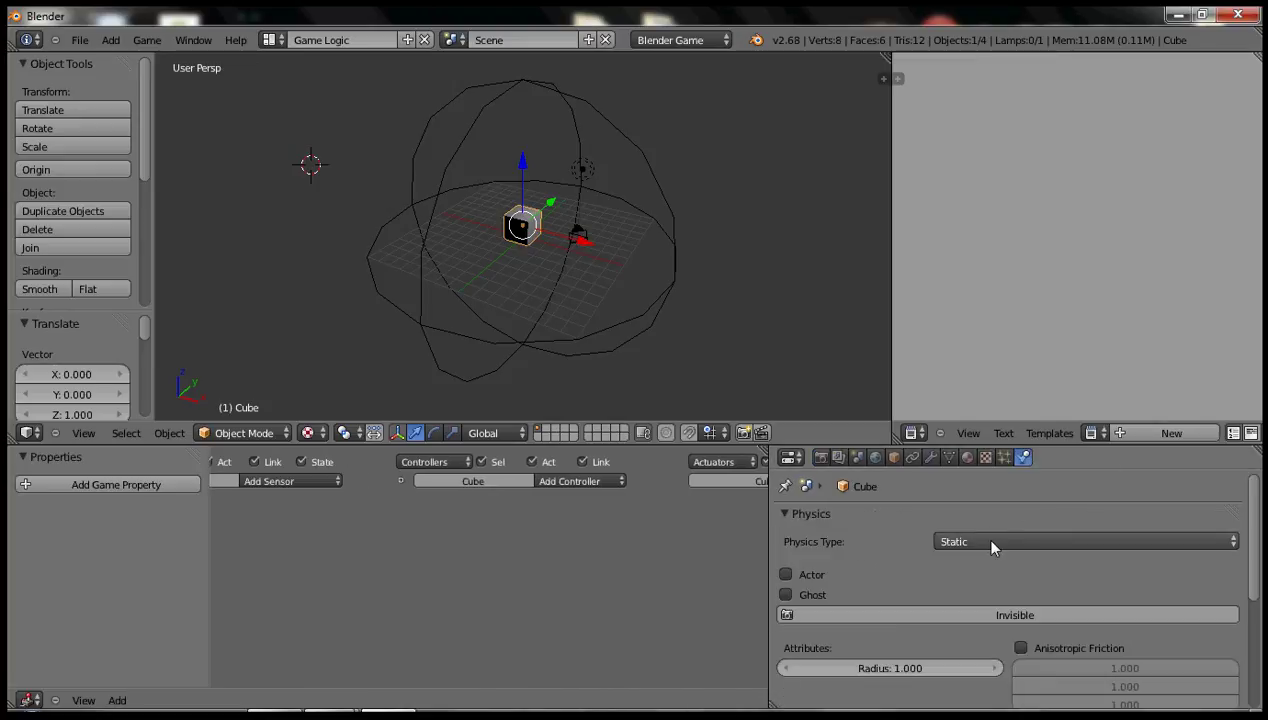
click(990, 541)
click(990, 463)
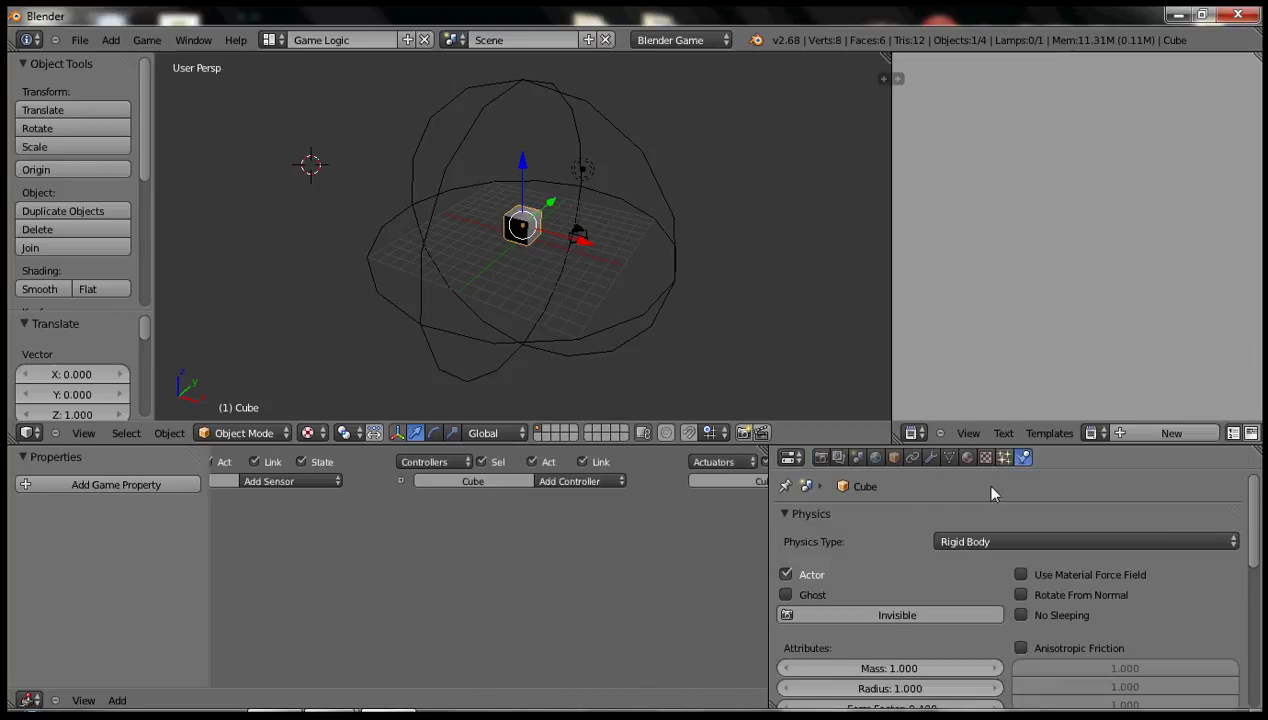
scroll(915, 545, down, 15)
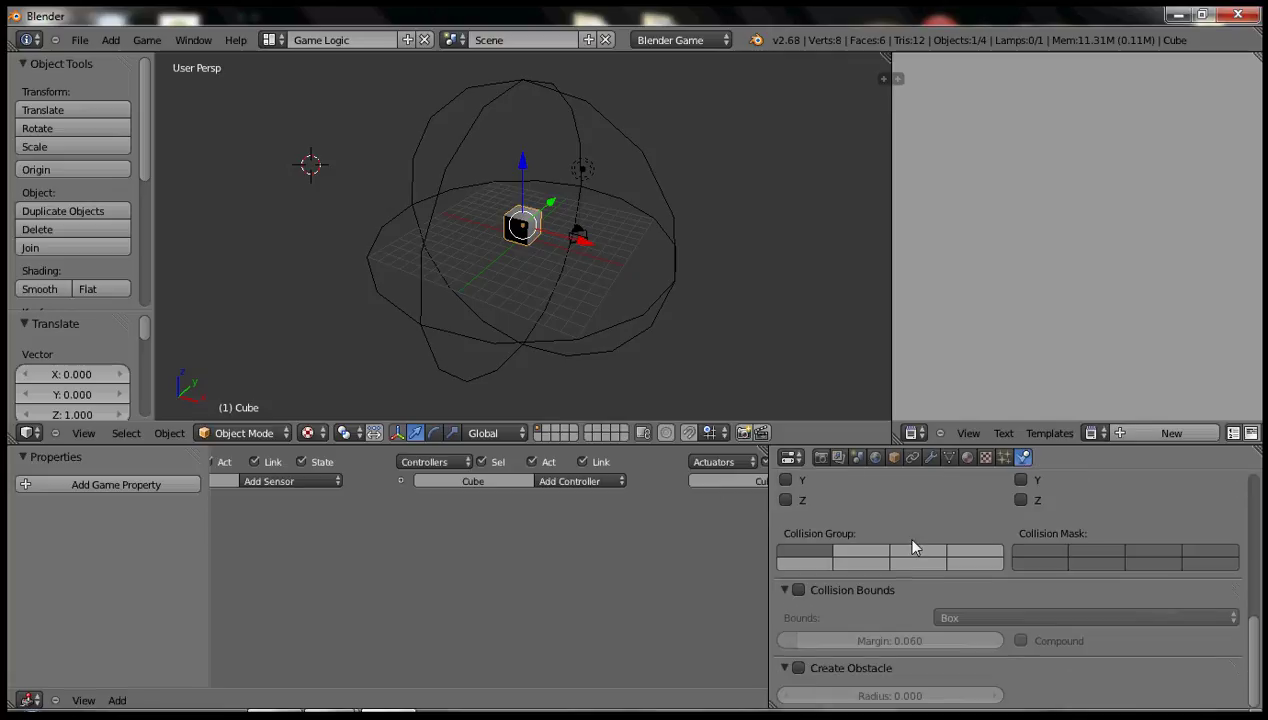
click(799, 590)
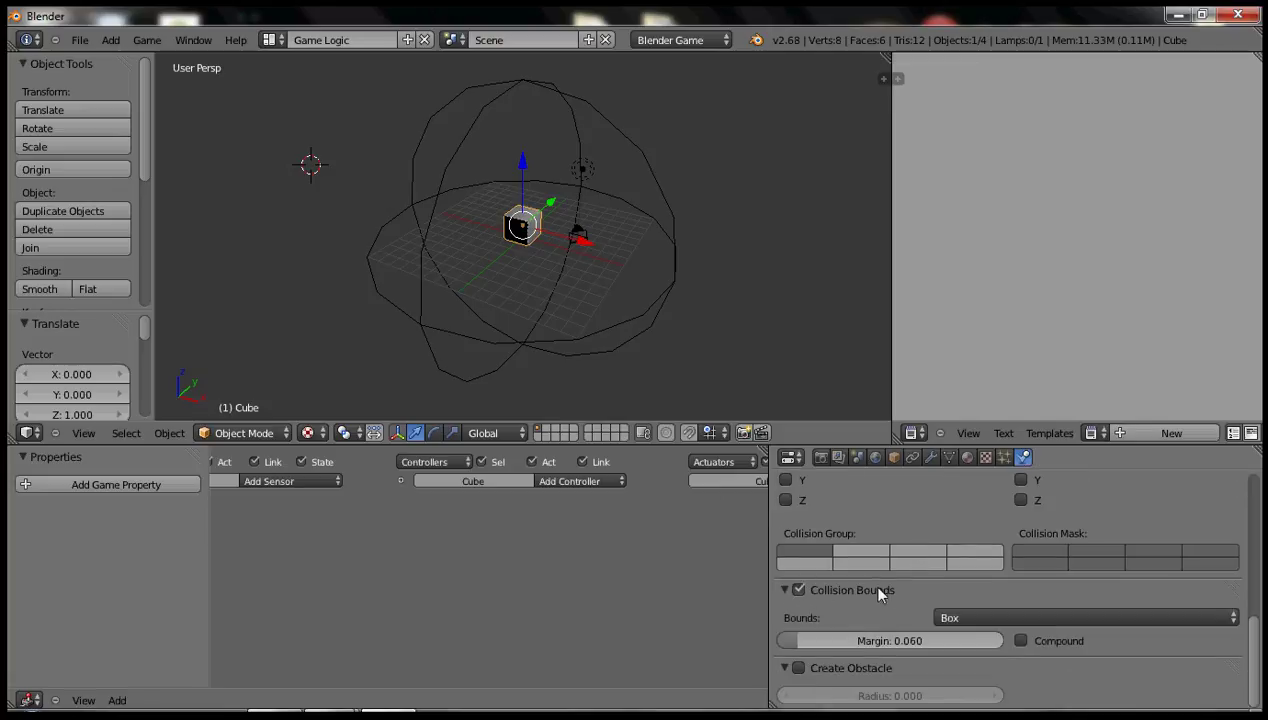
Step: In top view, duplicate the cube fourteen times, scattering the copies across the grid within the explosive's radius
key(KP_7)
key(shift+d)
click(680, 334)
key(shift+d)
click(690, 266)
key(shift+d)
click(634, 232)
key(shift+d)
click(580, 234)
key(shift+d)
click(572, 314)
key(shift+d)
click(566, 351)
key(shift+d)
click(630, 380)
key(shift+d)
click(657, 393)
key(shift+d)
click(738, 354)
key(shift+d)
click(733, 302)
key(shift+d)
click(735, 235)
key(shift+d)
click(692, 218)
key(shift+d)
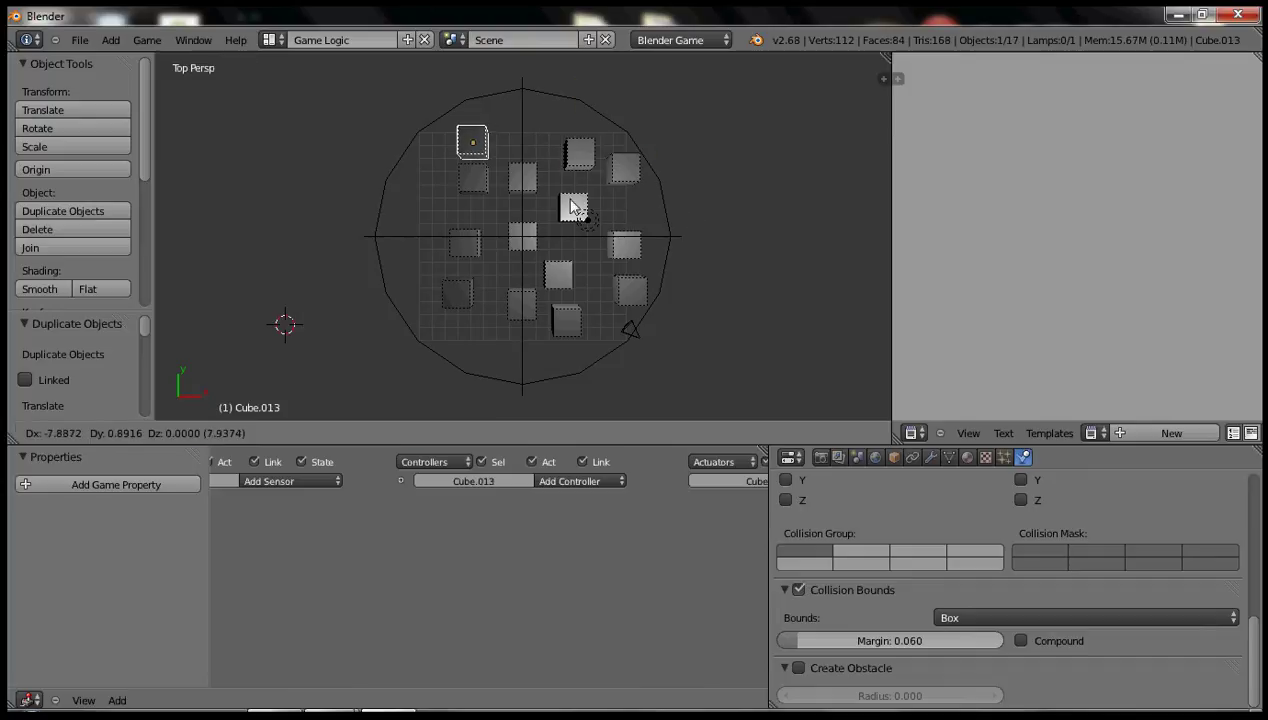
click(550, 206)
key(shift+d)
click(531, 260)
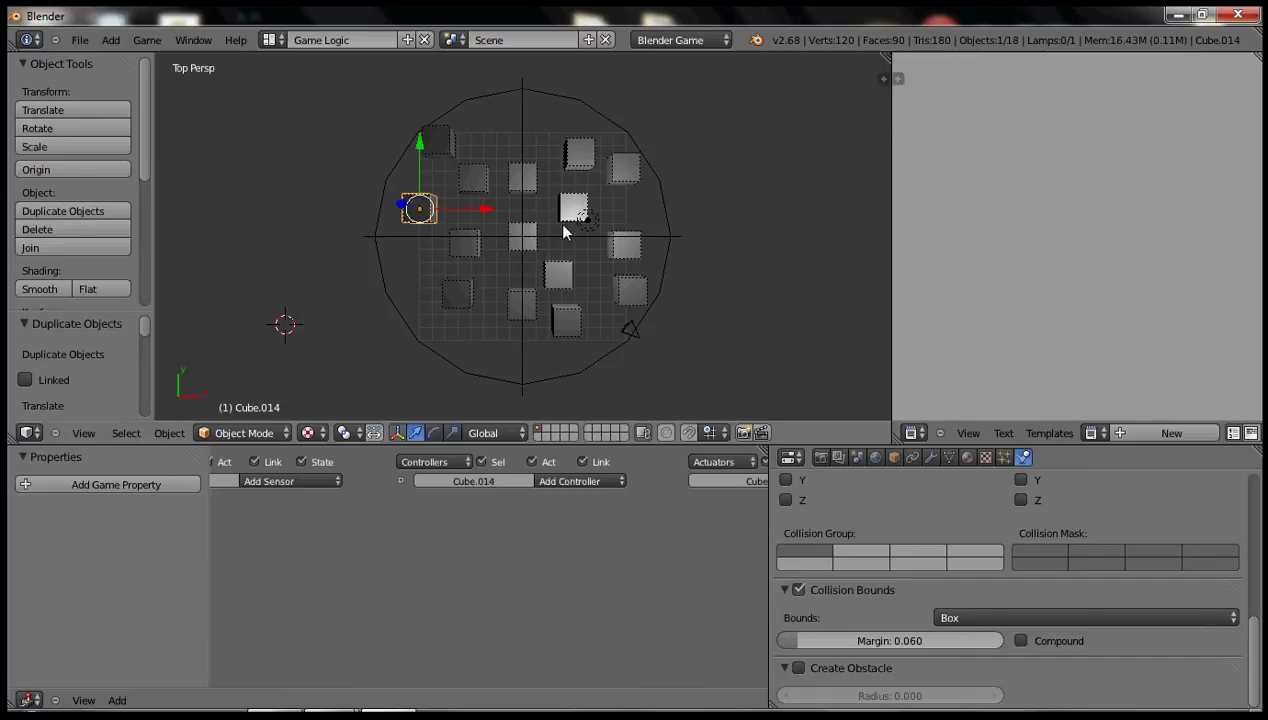
Step: In orthographic front view, box-select the layer of cubes and duplicate it upward along Z as a second layer
key(KP_1)
key(KP_5)
key(b)
drag(412, 206, 634, 226)
key(b)
middle_drag(521, 116, 613, 156)
key(shift+d)
key(z)
click(655, 208)
Step: Duplicate the second layer of cubes upward along Z and rotate the new third layer 90° about the vertical axis
key(shift+d)
key(z)
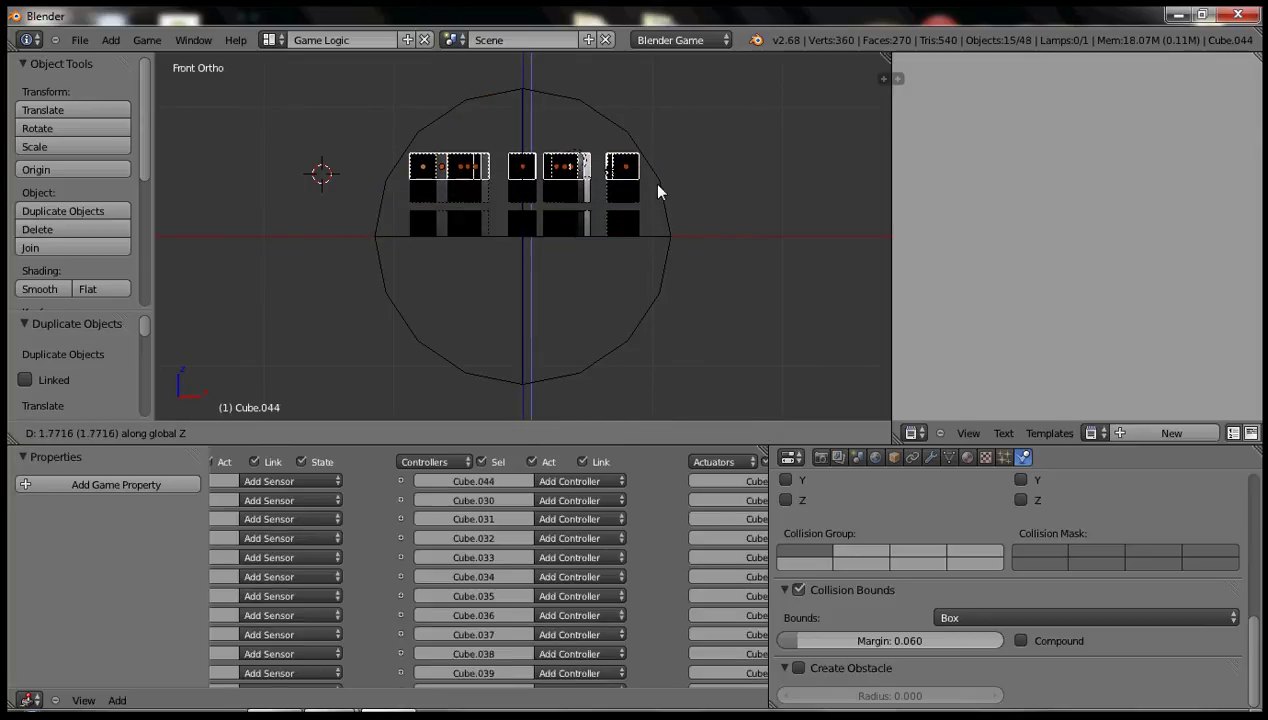
click(657, 182)
text(r90)
key(Return)
Step: Duplicate the third layer upward along Z, shift the copy slightly, and rotate this fourth layer 90° about the vertical axis
key(shift+d)
key(z)
click(657, 142)
key(g)
click(642, 153)
text(r90)
key(Return)
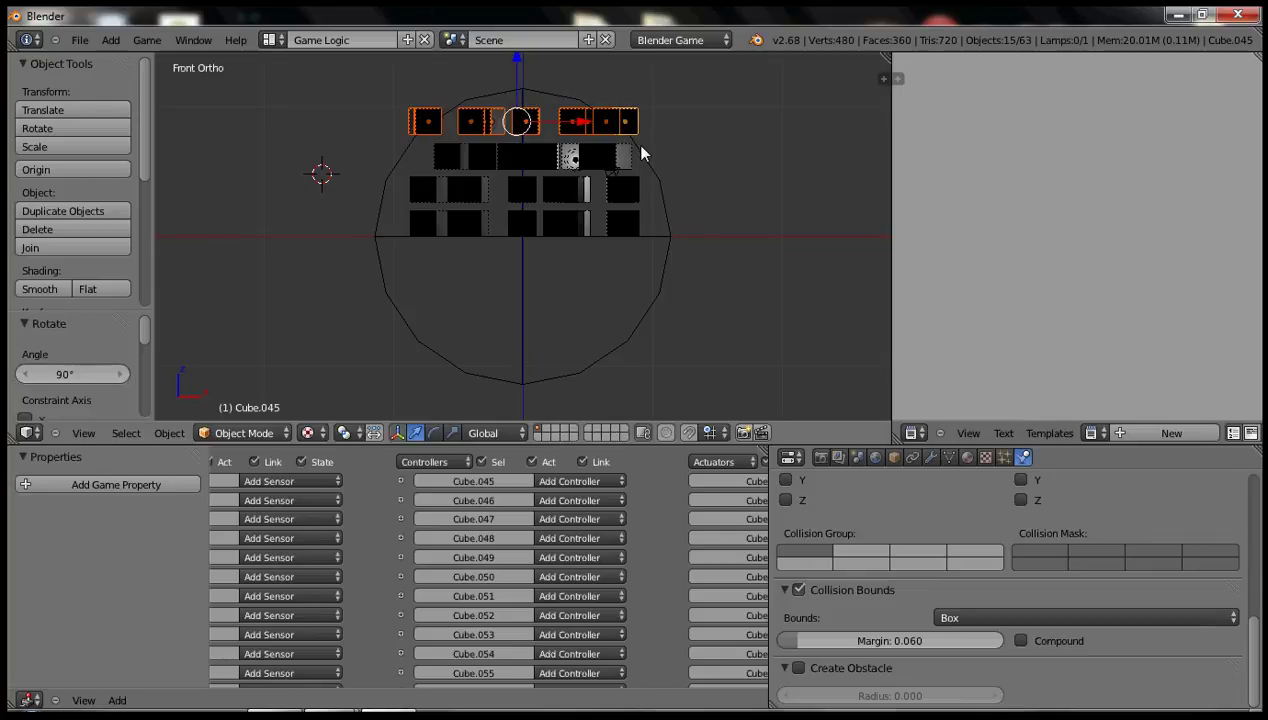
Step: Move the lamp out of the cube stack, about 16 units along X and 5 units up
right_click(573, 160)
key(g)
click(782, 93)
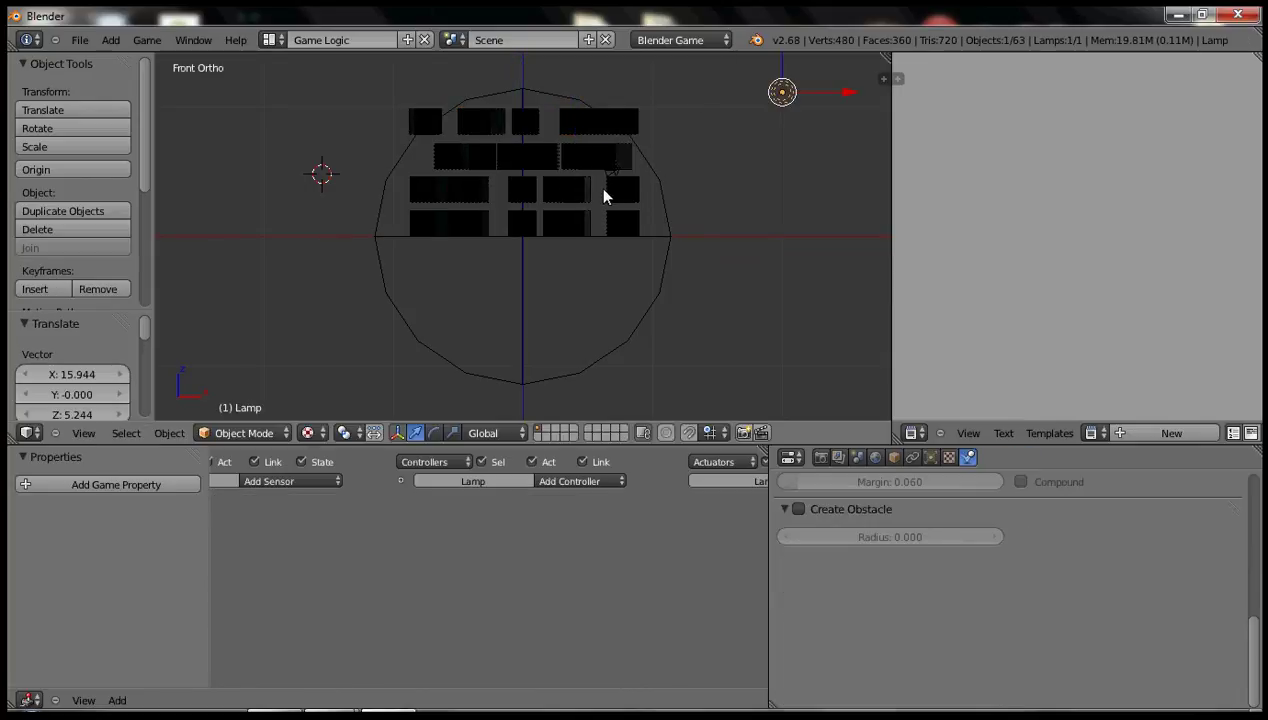
Step: Move the lamp further out and up, about 10 units along Y and 6 units along Z
key(KP_8)
key(KP_8)
key(KP_6)
key(KP_6)
key(KP_6)
key(KP_6)
key(KP_6)
key(KP_6)
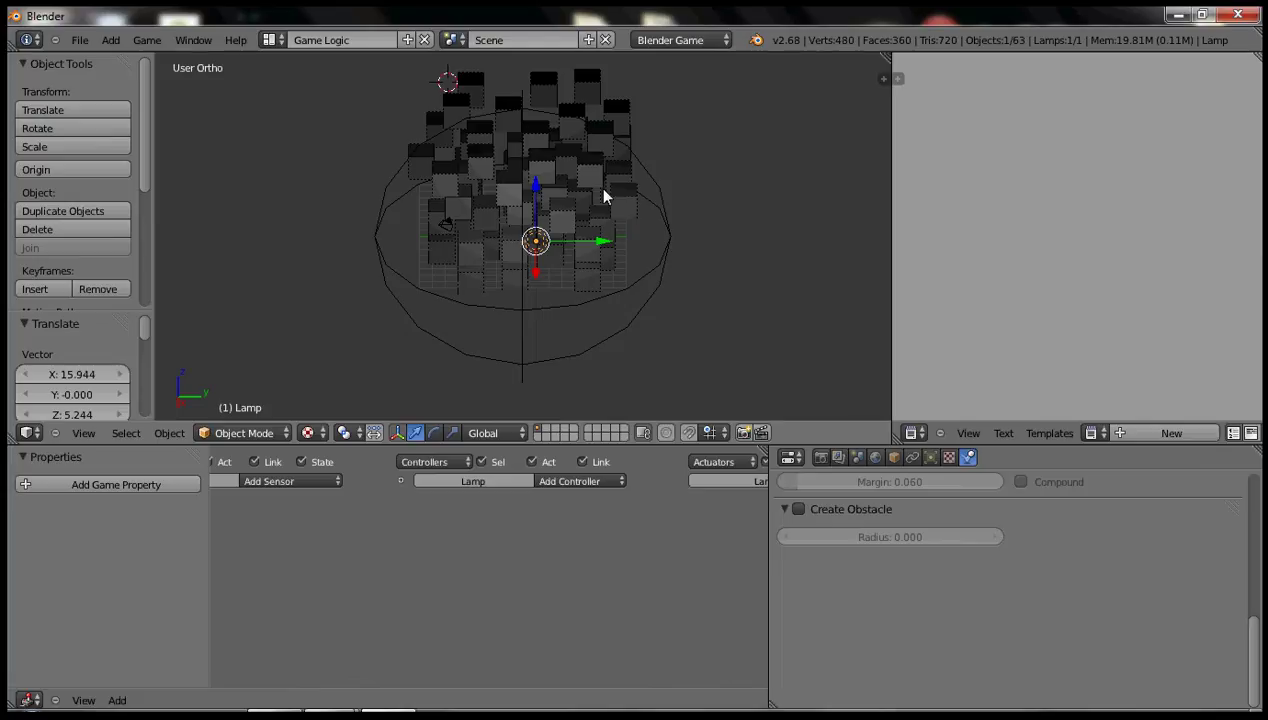
key(g)
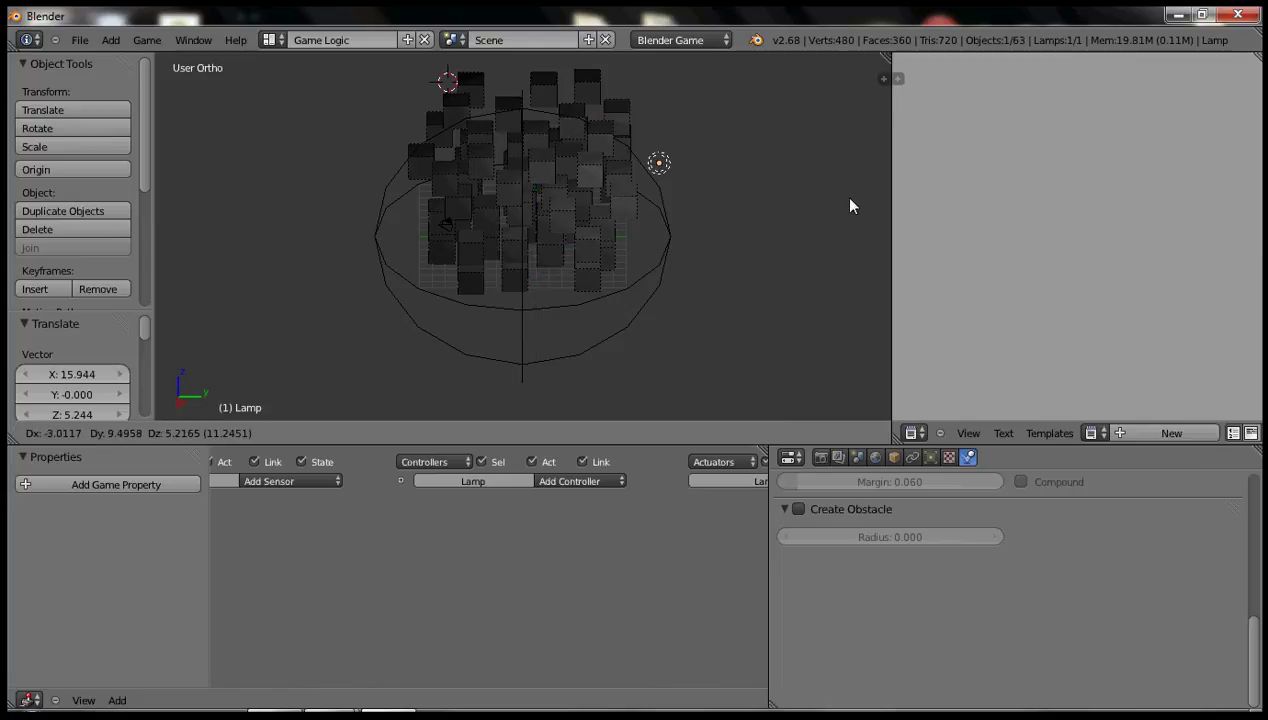
click(844, 187)
Step: Change the lamp's type to Sun and show its shadow settings
click(928, 458)
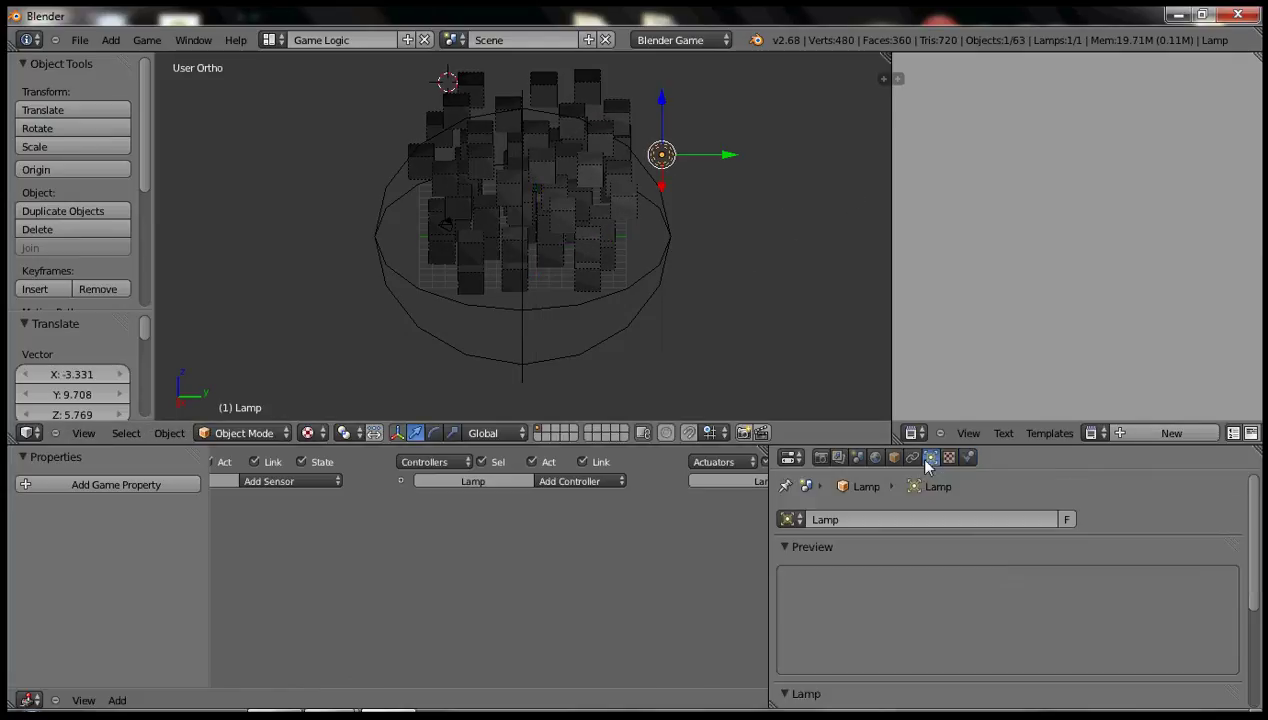
scroll(858, 548, down, 2)
scroll(860, 555, down, 2)
click(914, 550)
scroll(1136, 660, down, 5)
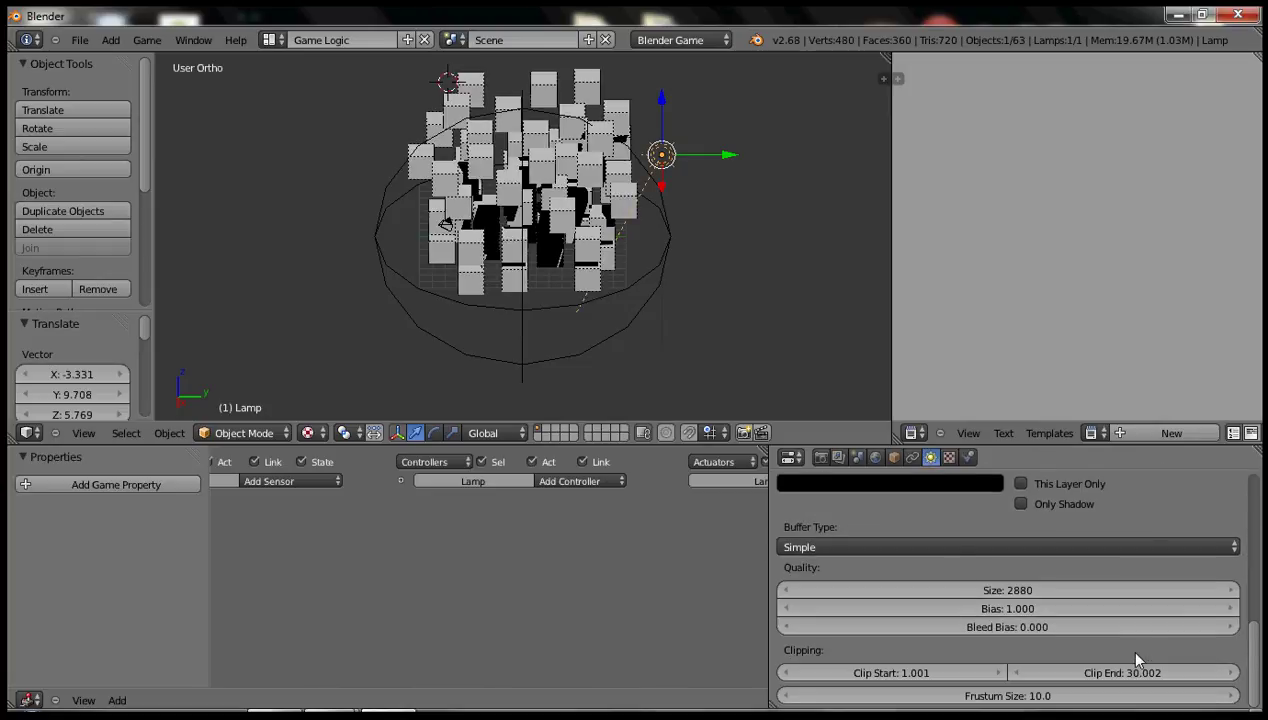
Step: Set the sun lamp's shadow buffer size to 1024 and its clip end to 75
click(1005, 590)
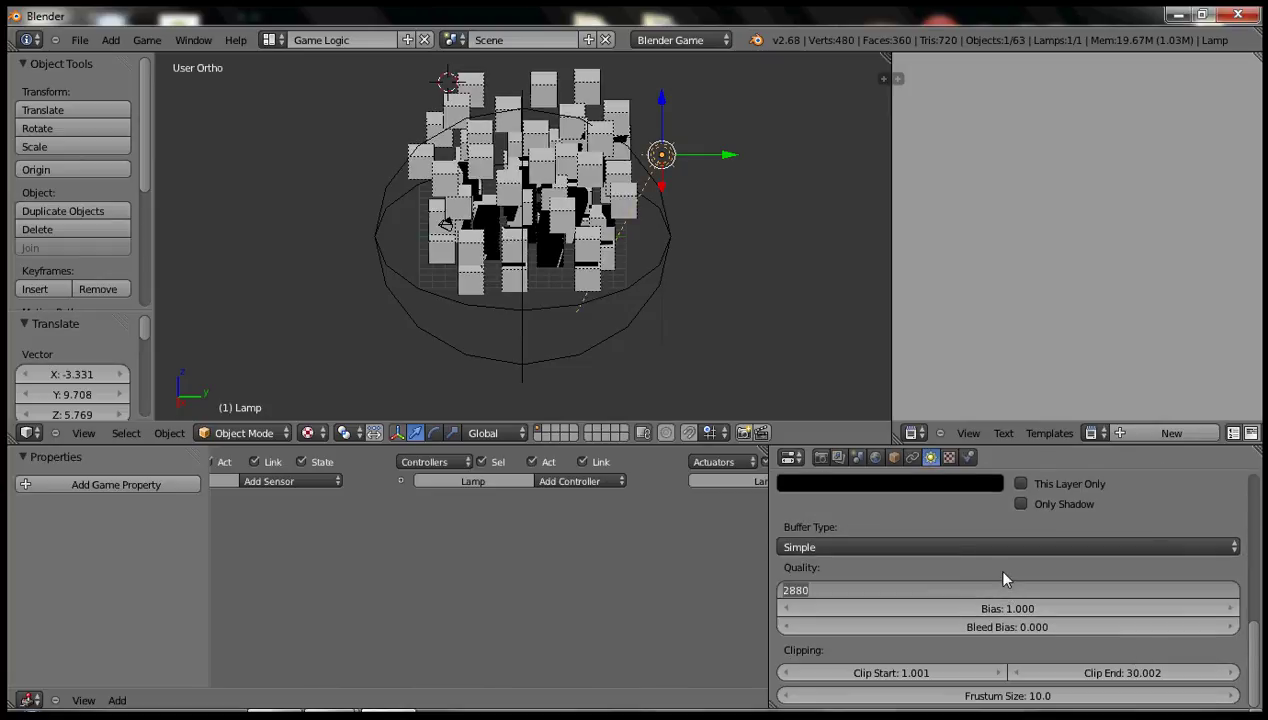
text(1024)
key(Return)
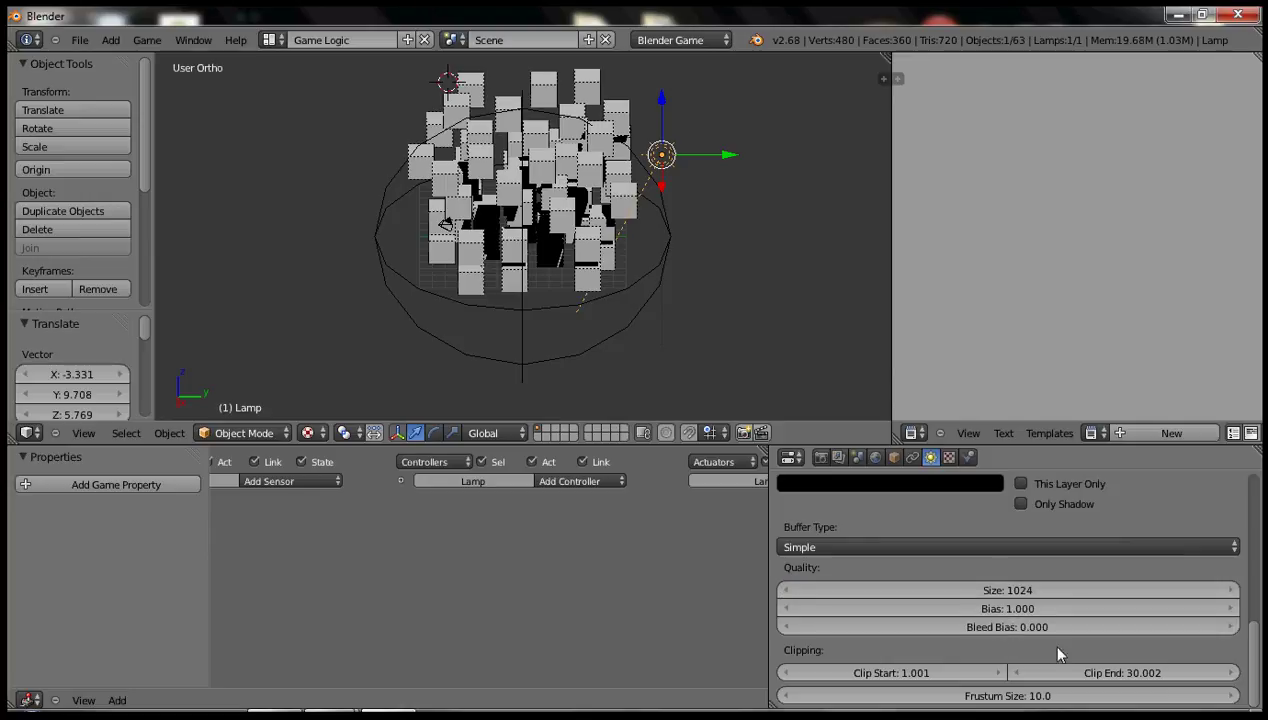
click(1099, 677)
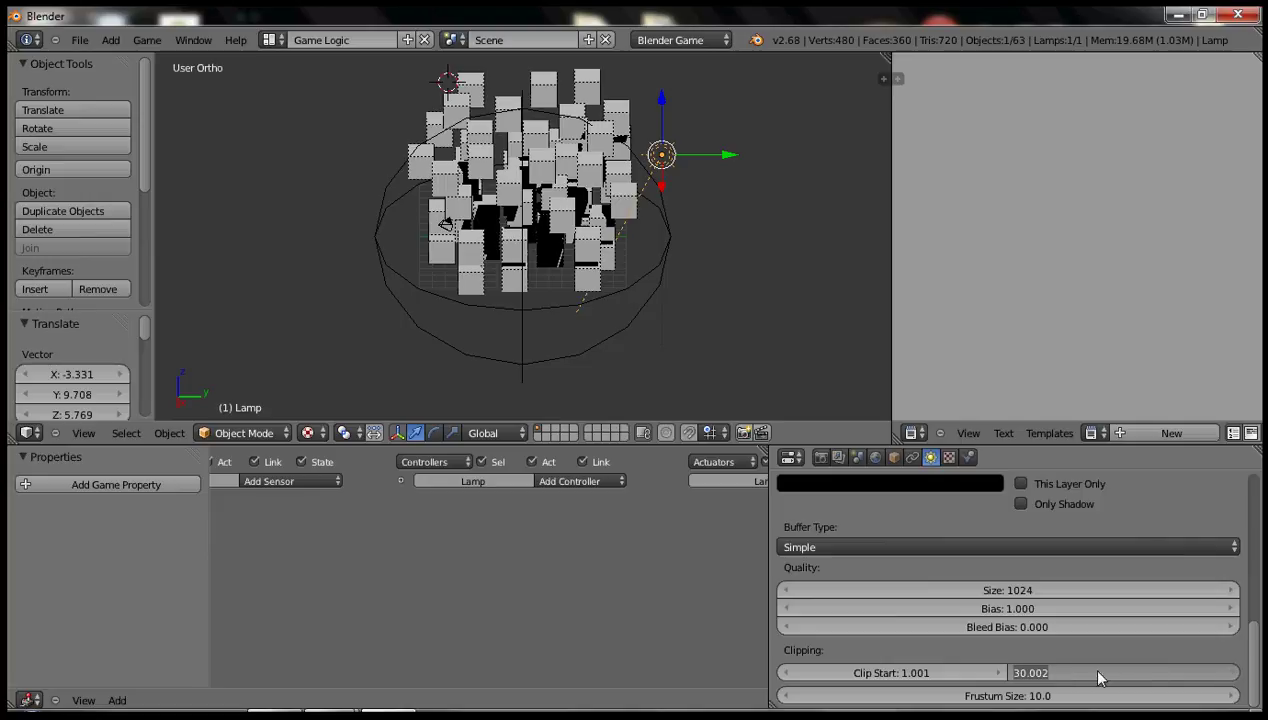
text(75)
key(Return)
Step: Set the sun lamp's shadow frustum size to 100 and its buffer type to Variance
click(1013, 695)
text(100)
key(Return)
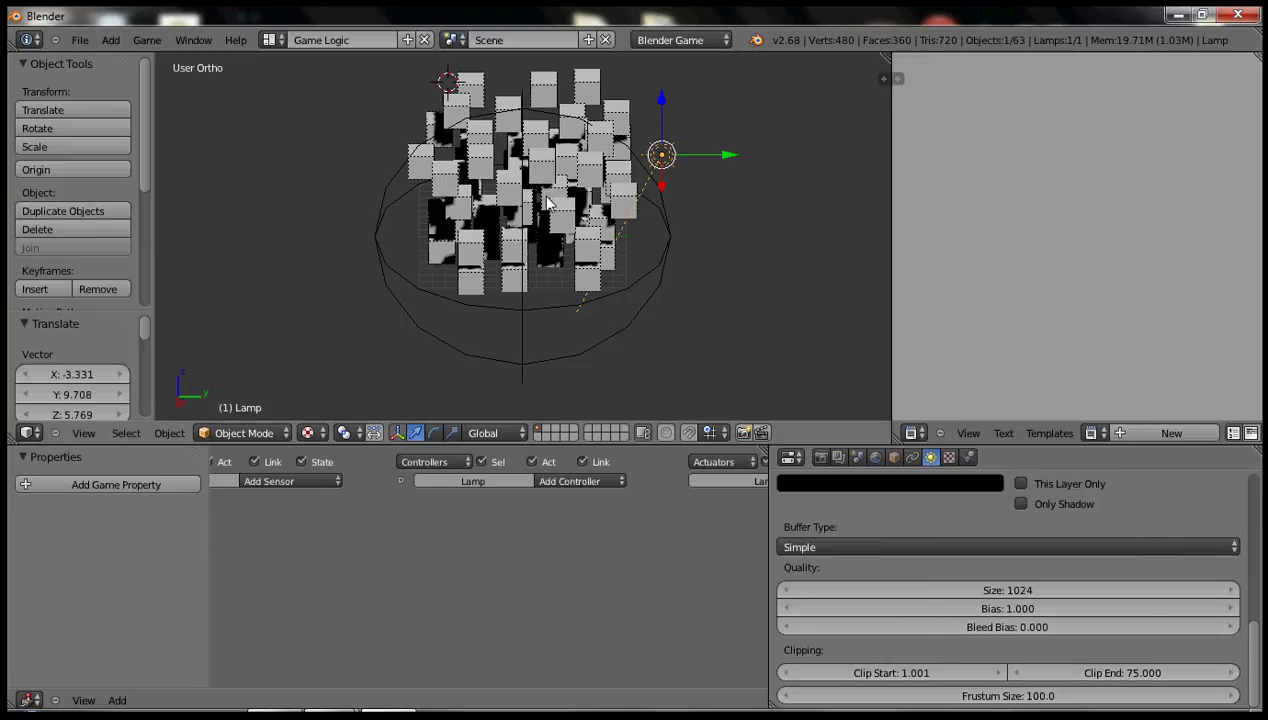
click(899, 547)
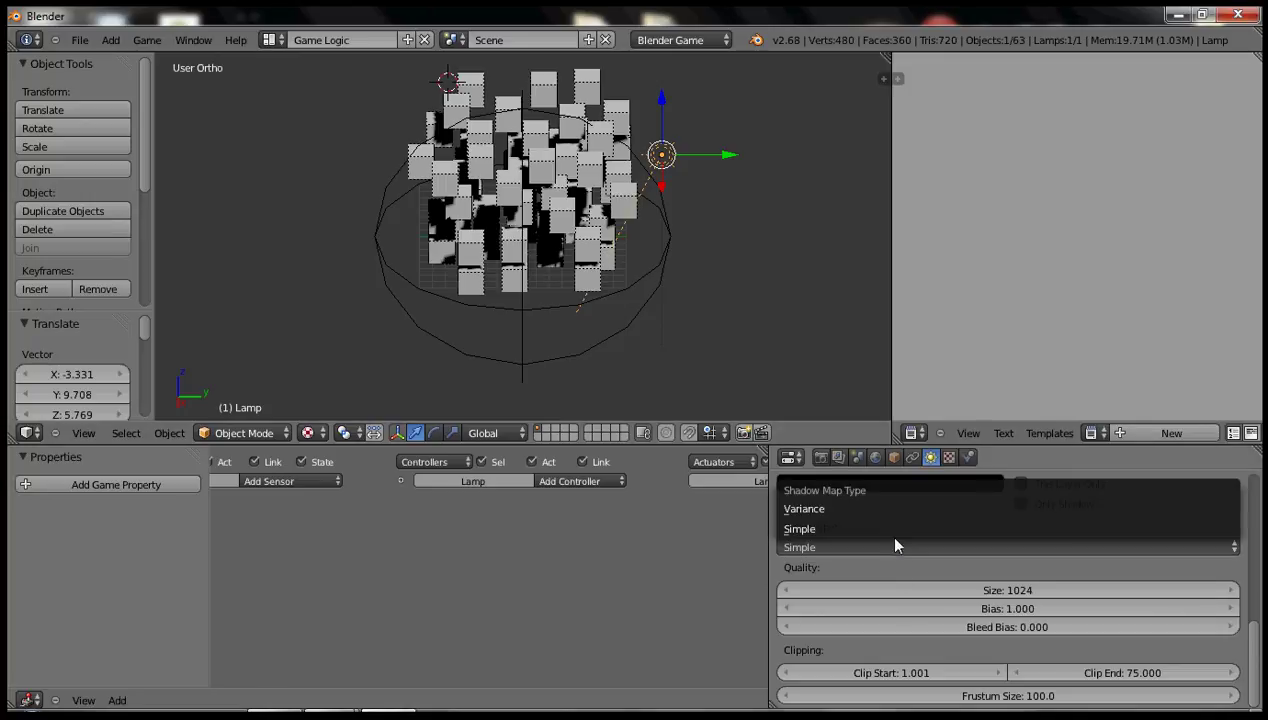
click(886, 509)
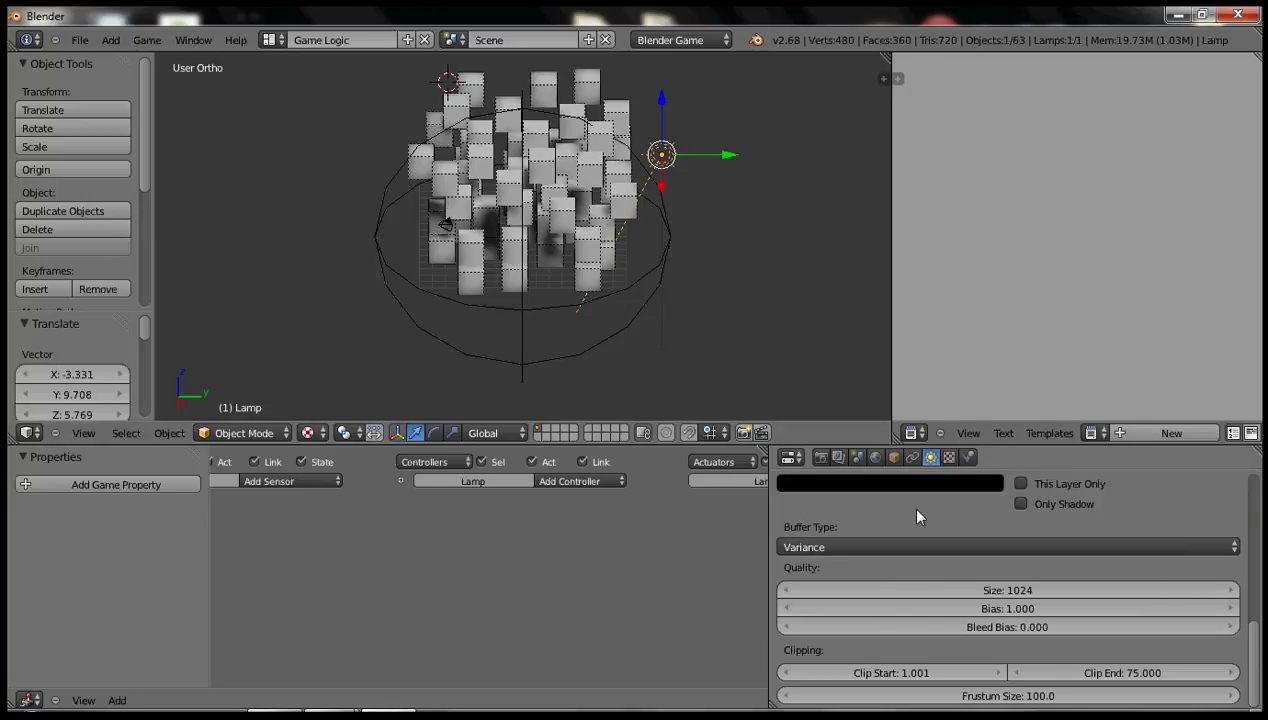
Step: Add a plane mesh and move it beneath the stack of cubes
key(KP_4)
key(KP_4)
key(KP_4)
key(KP_4)
key(KP_4)
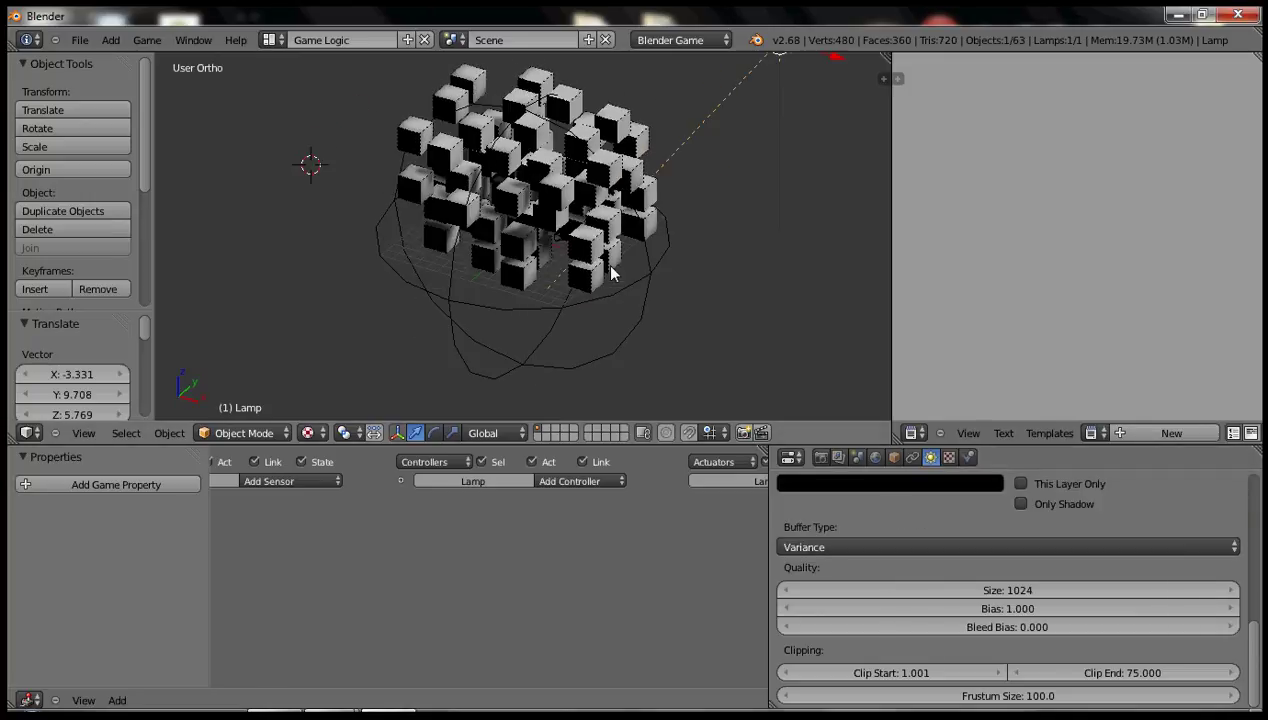
key(KP_6)
key(KP_6)
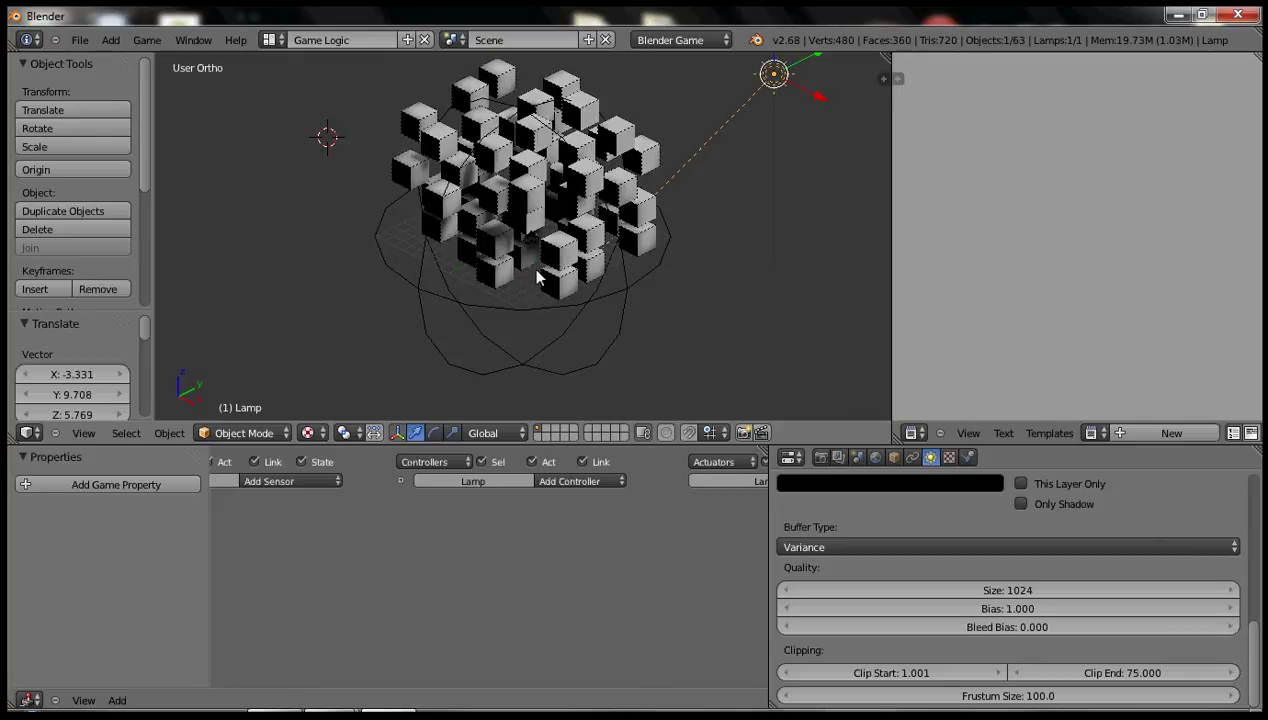
key(space)
text(add pla)
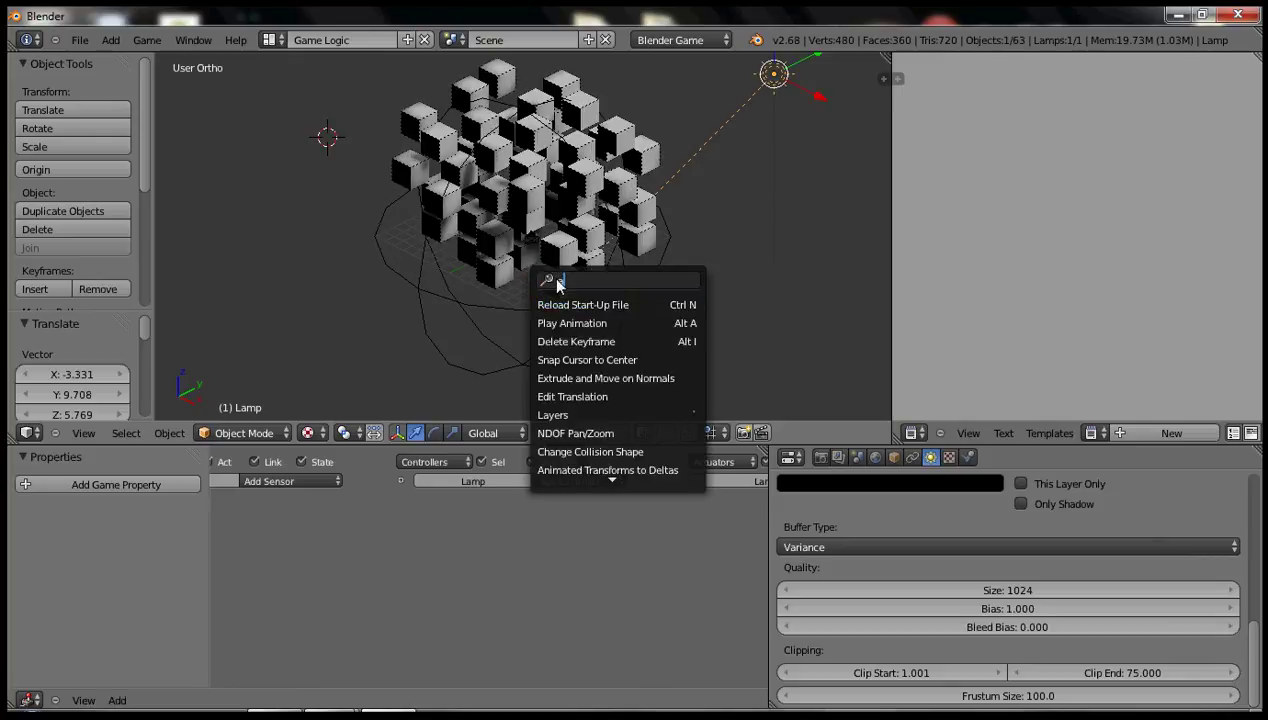
click(576, 300)
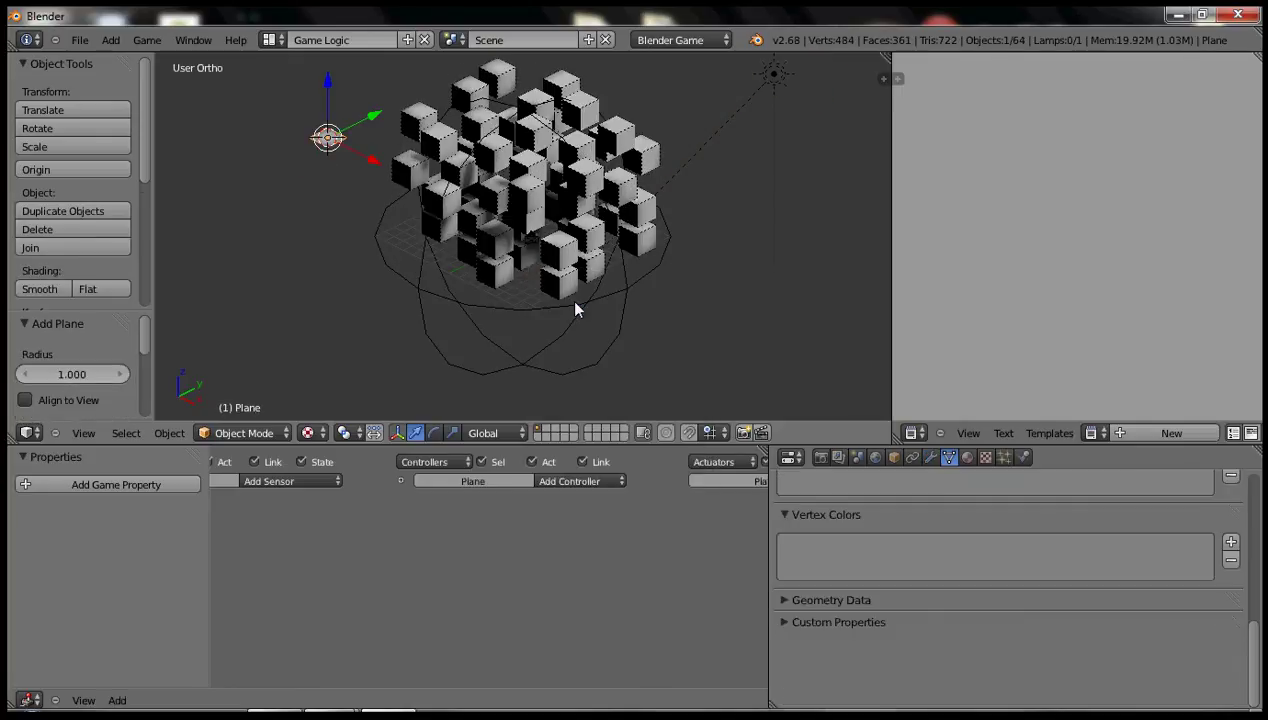
key(g)
click(526, 286)
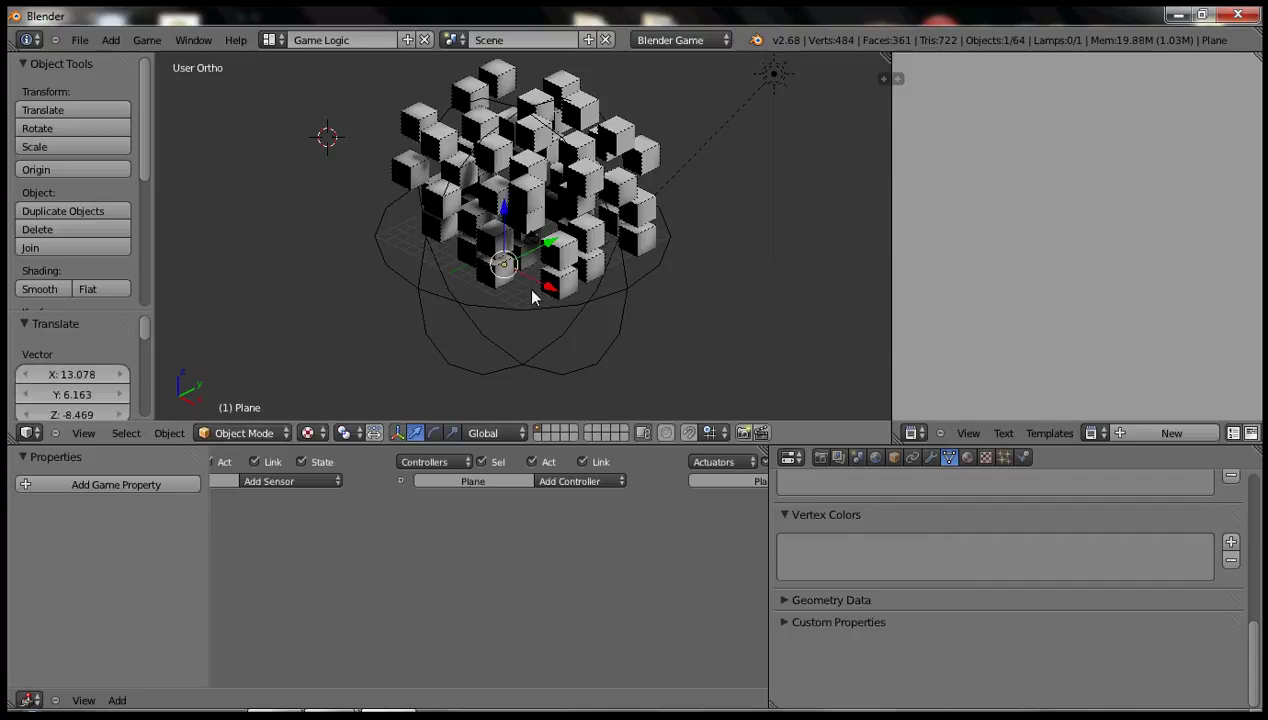
Step: Enlarge the plane's mesh in Edit Mode by about 16.3 times and once more into a floor extending well beyond the cubes
key(Tab)
key(s)
click(780, 315)
key(s)
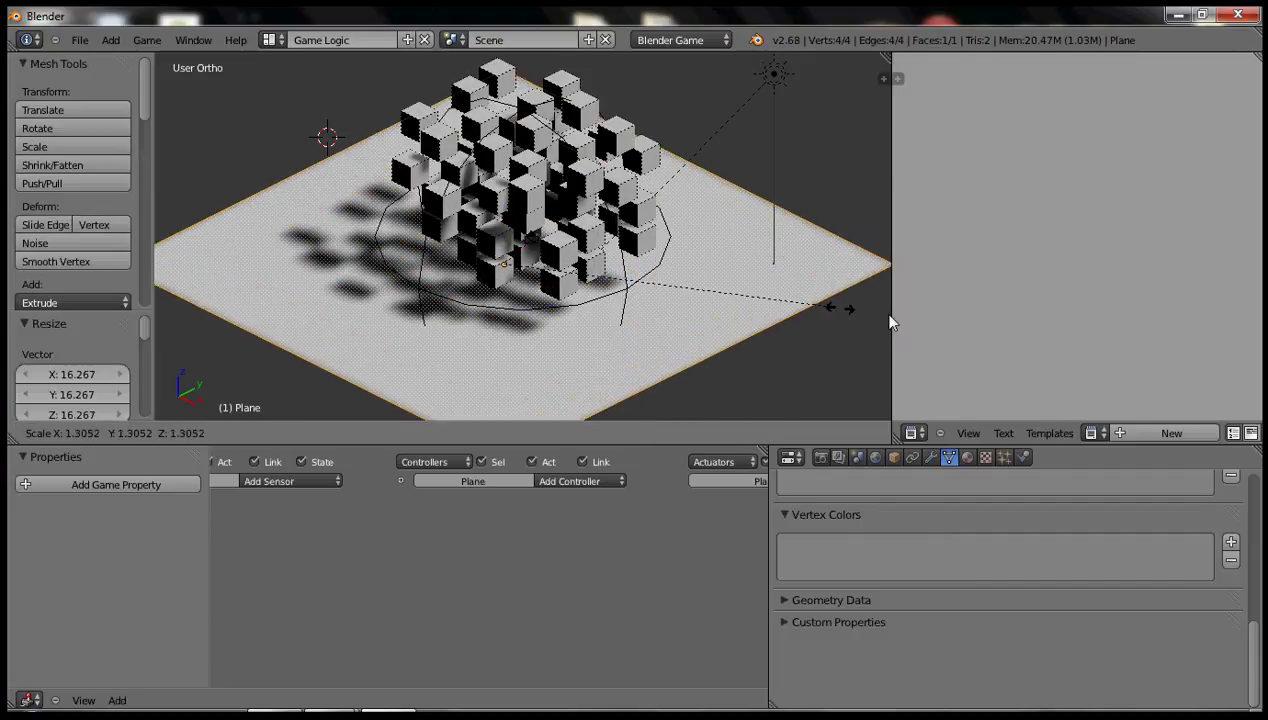
click(925, 321)
key(Tab)
Step: Switch to a perspective view, maximize the 3D view, run the game to watch the explosion, and restore the layout
right_click(528, 240)
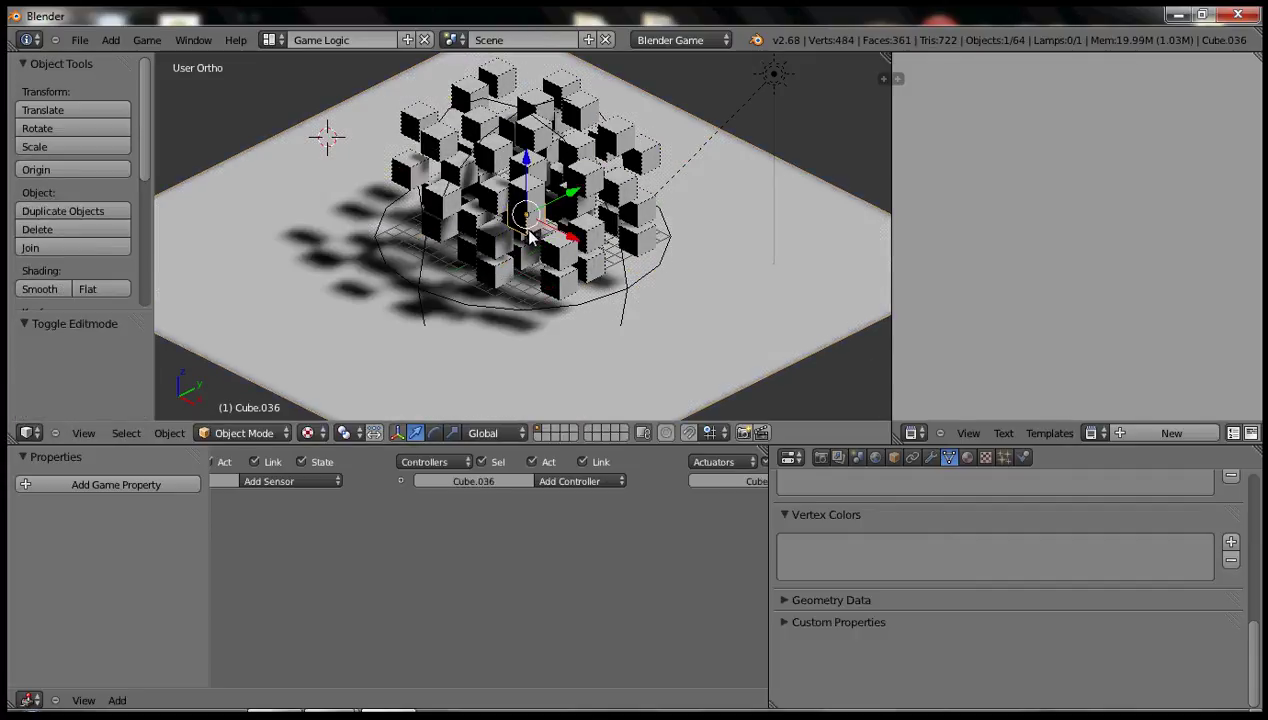
right_click(540, 246)
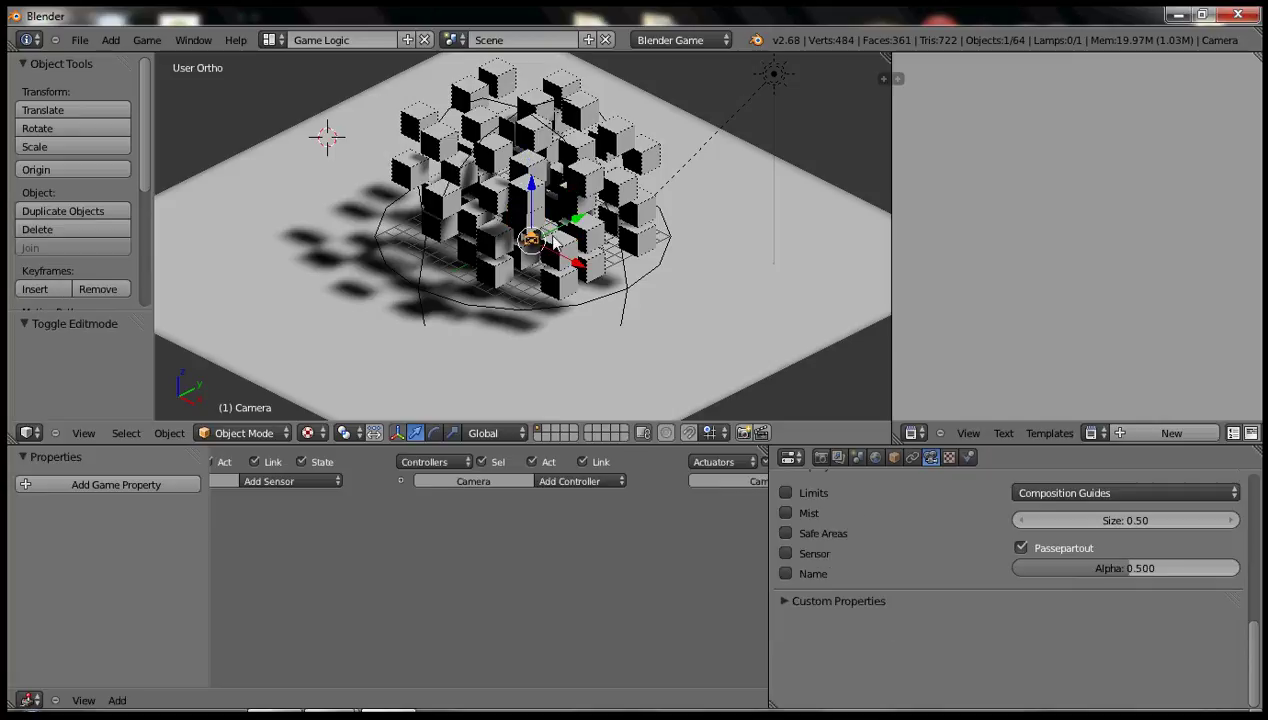
key(KP_5)
key(KP_4)
key(KP_2)
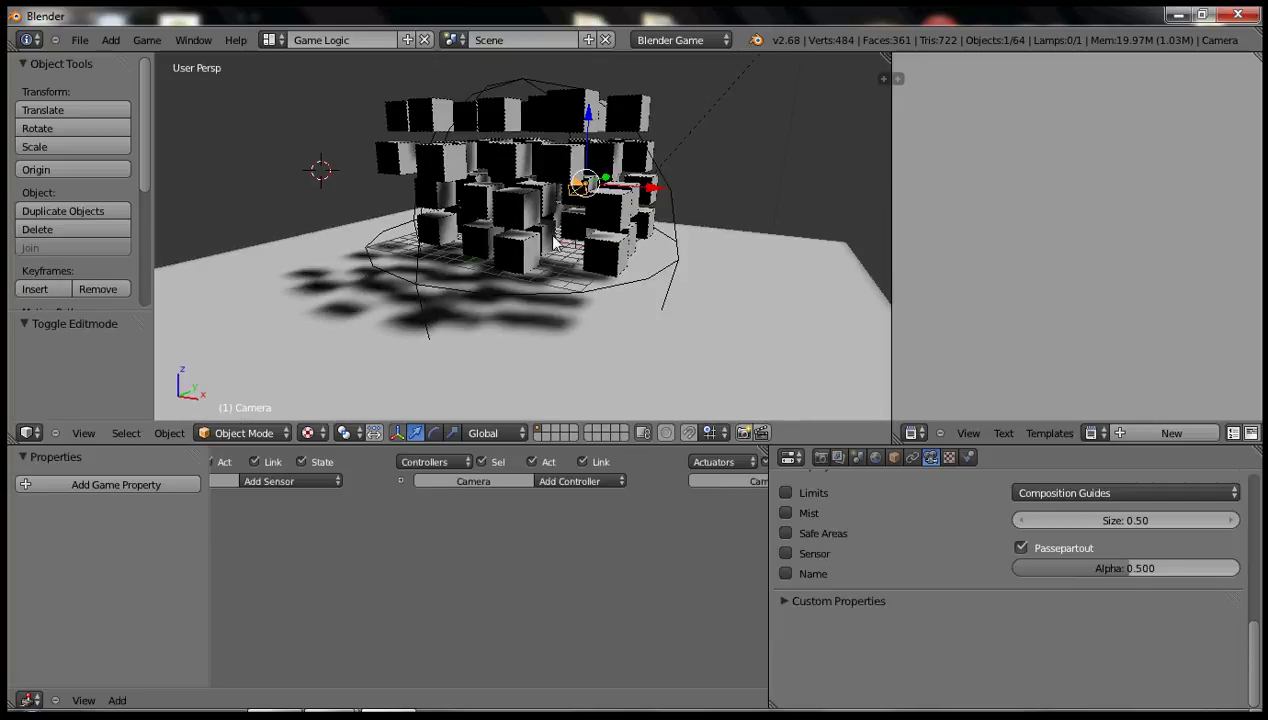
key(ctrl+Up)
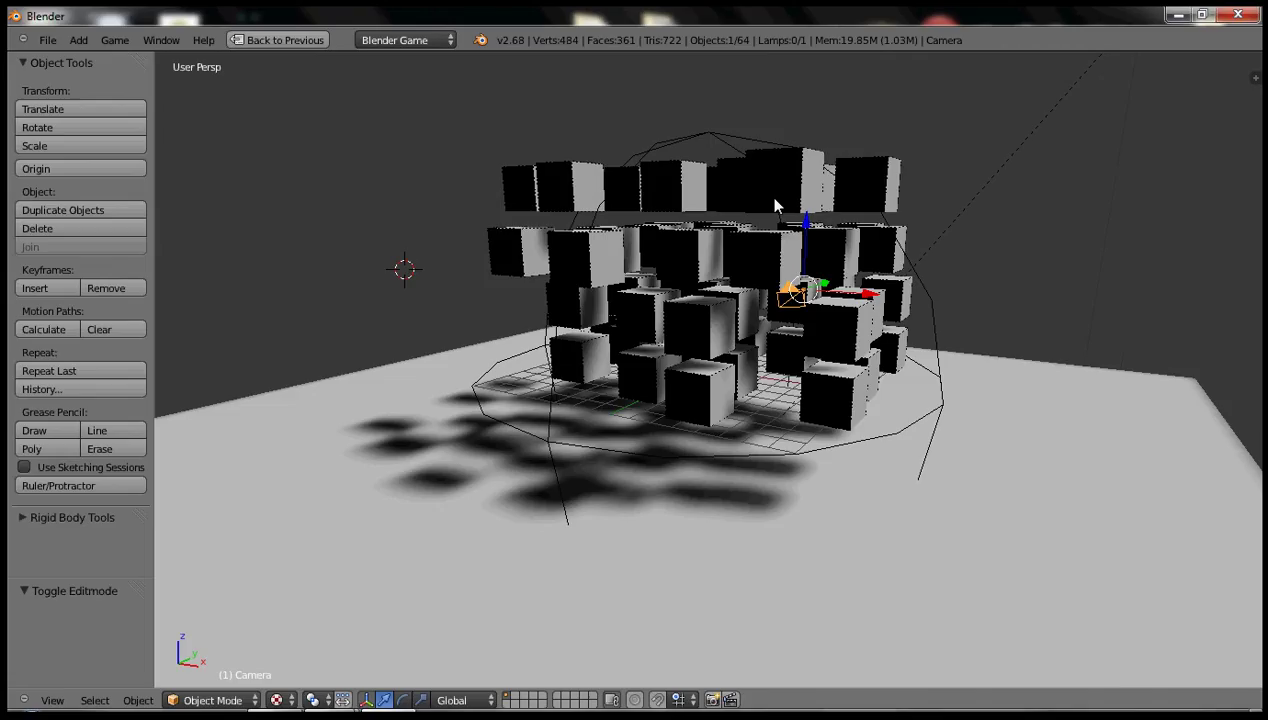
key(p)
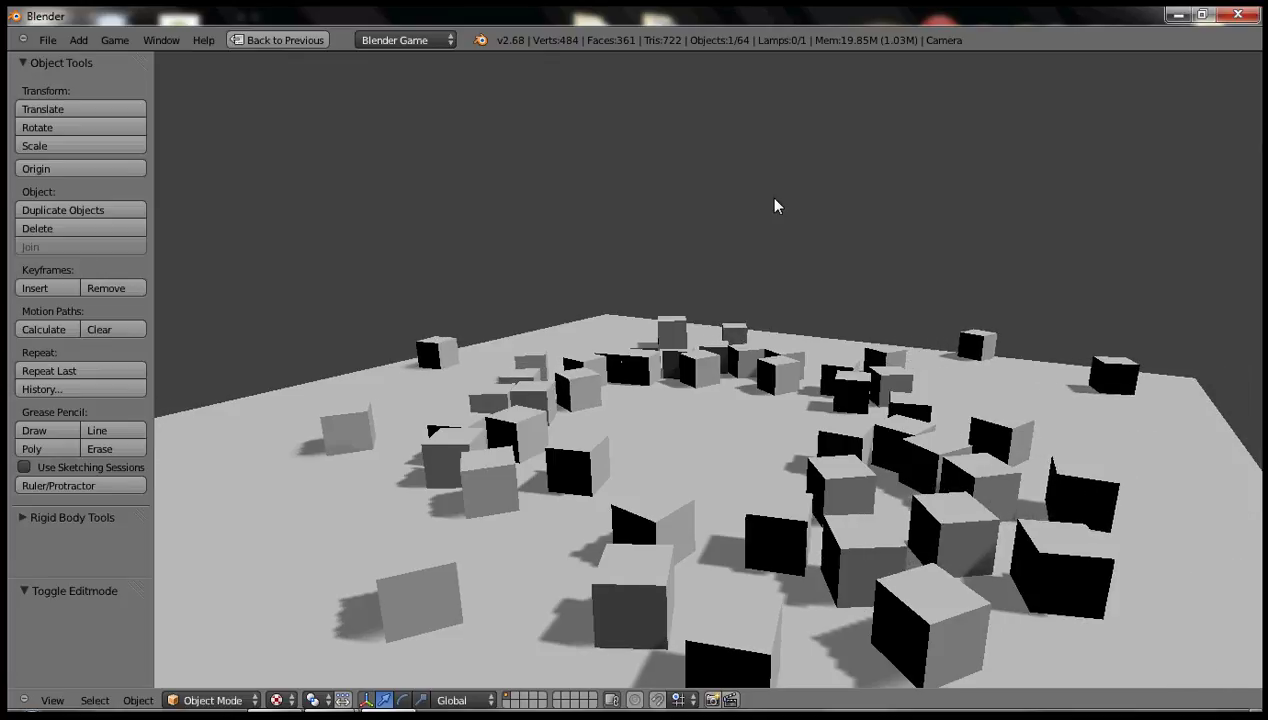
key(Escape)
key(ctrl+Up)
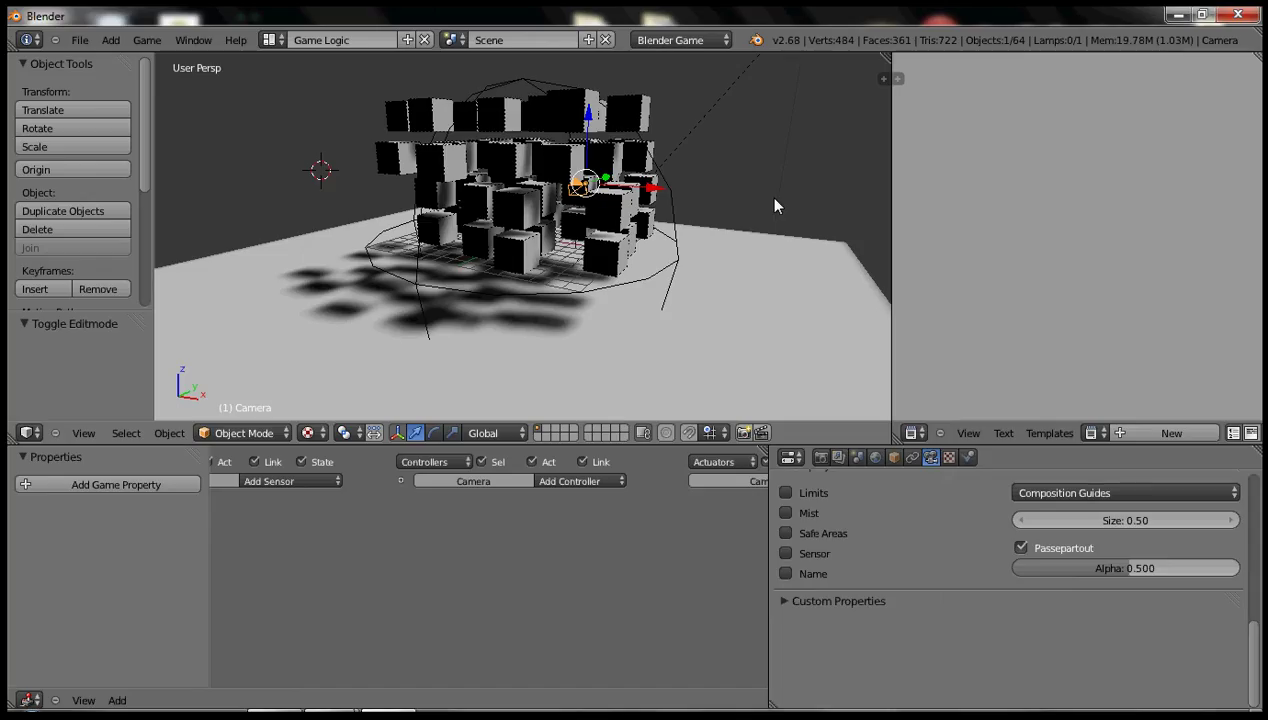
Step: Move the explosive empty up about 4.2 units along the Z axis
right_click(667, 195)
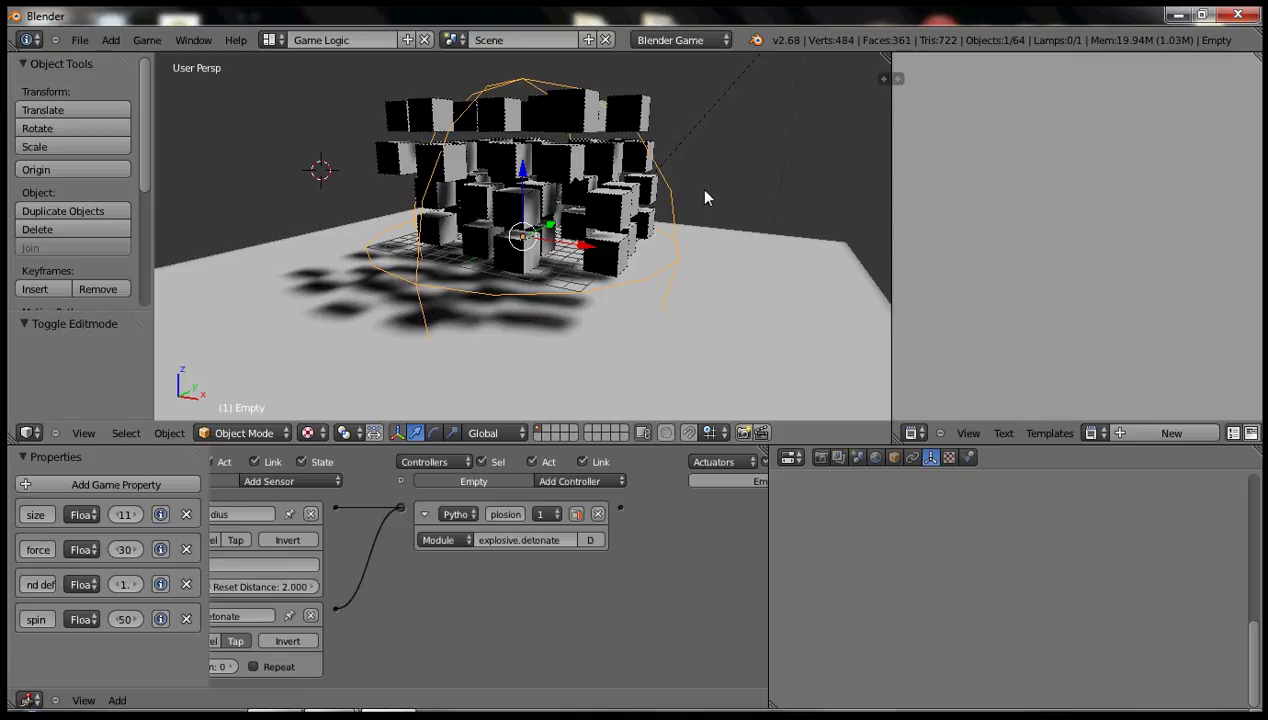
key(g)
key(z)
click(711, 142)
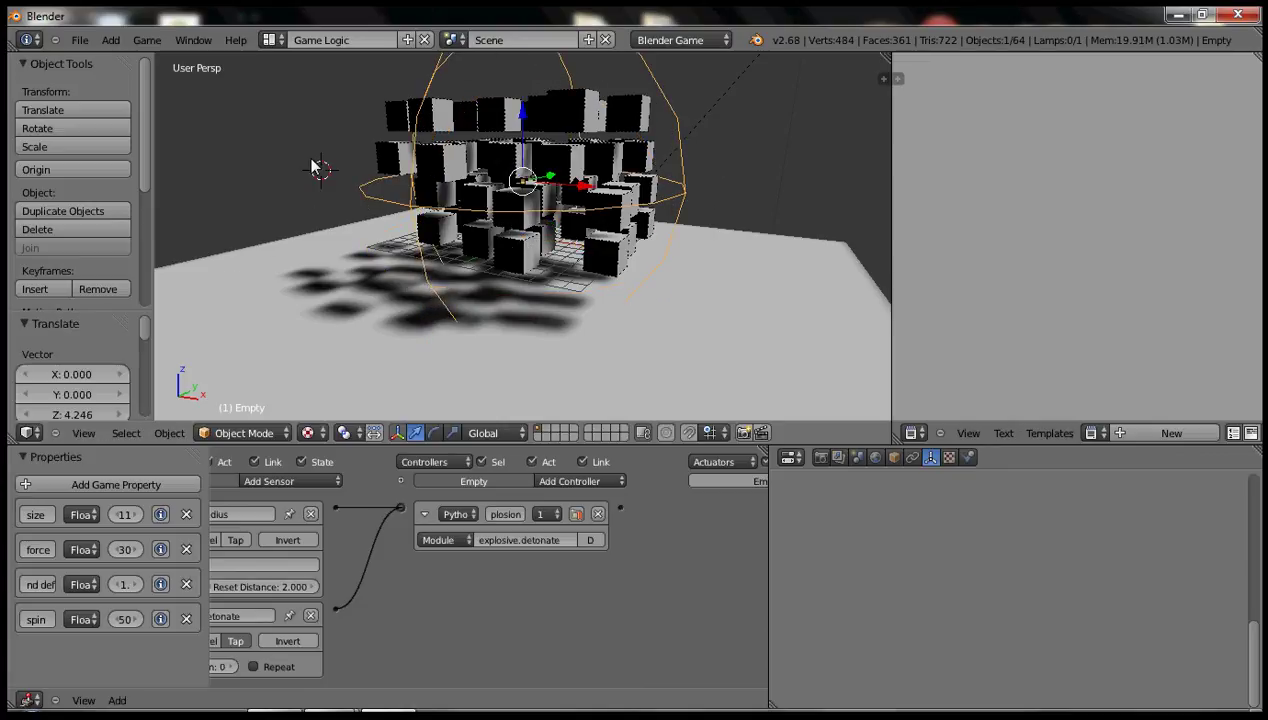
Step: Change the explosive's detonate sensor to type Always and enable its true level triggering
drag(209, 480, 286, 482)
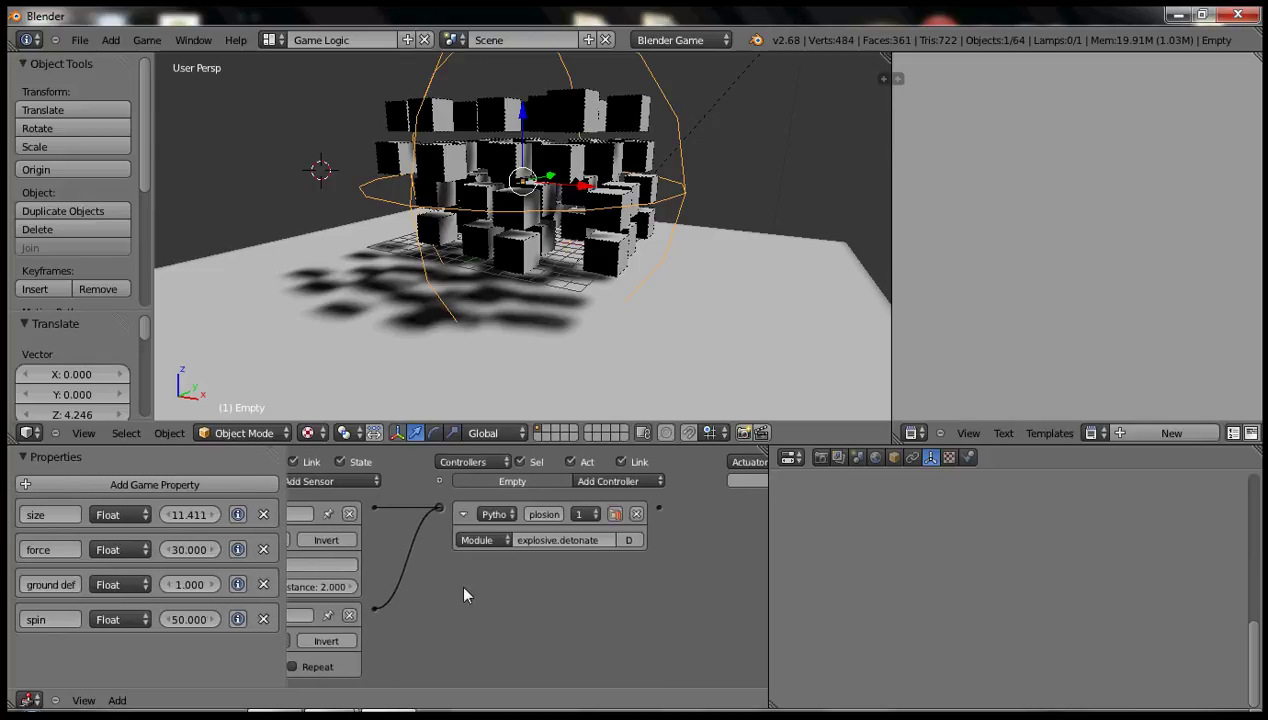
middle_drag(459, 581, 635, 623)
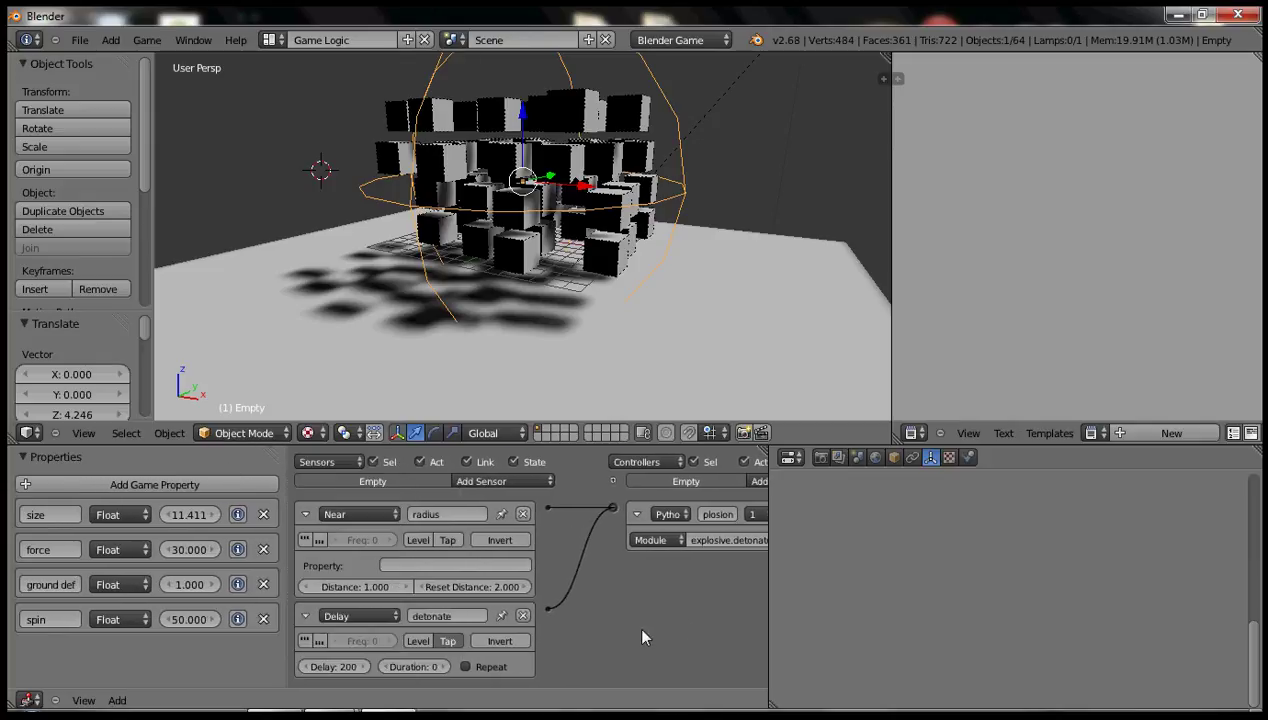
click(358, 615)
click(355, 616)
click(338, 600)
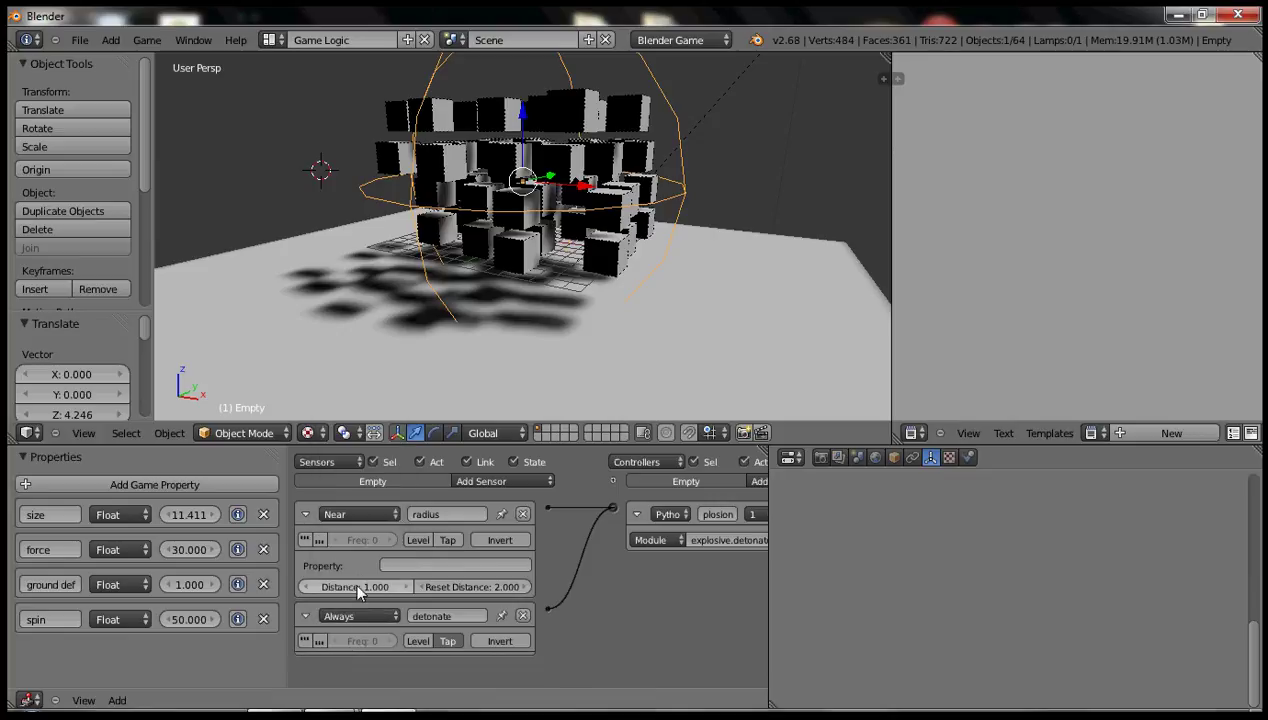
click(305, 640)
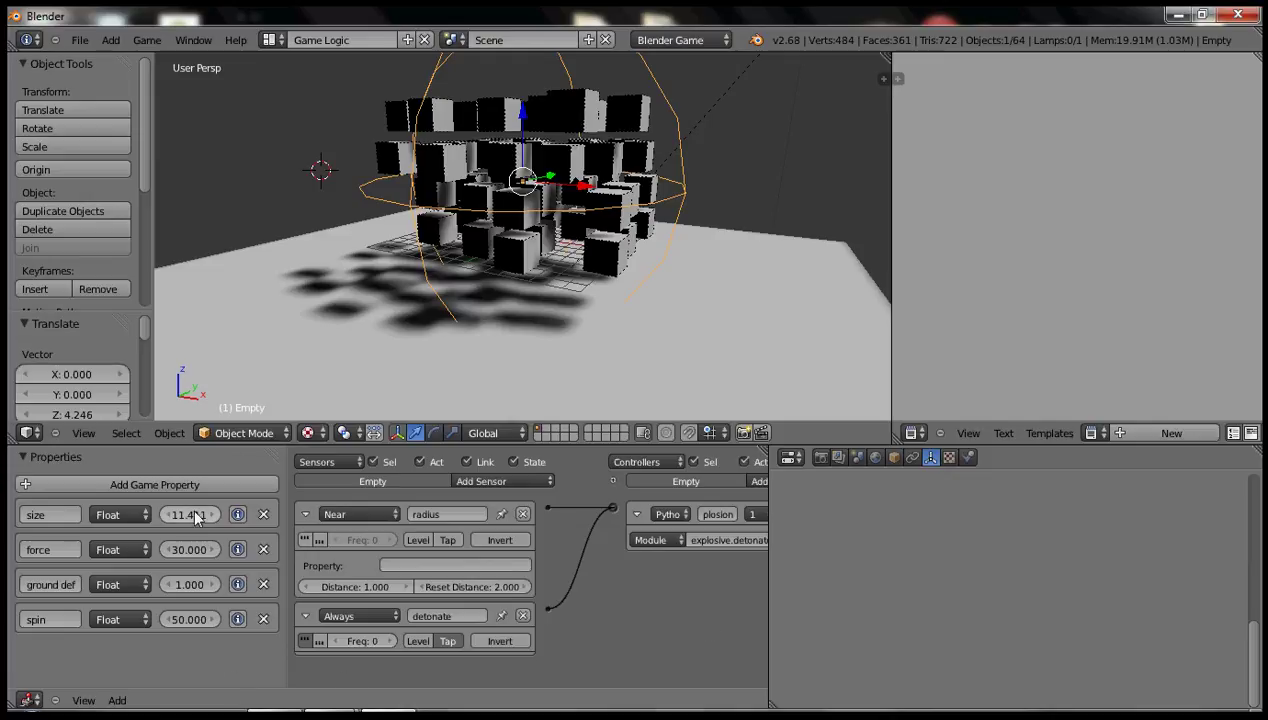
Step: Set the explosive's force property to -10 and run the game to test it
click(190, 549)
key(BackSpace)
text(-10)
key(Return)
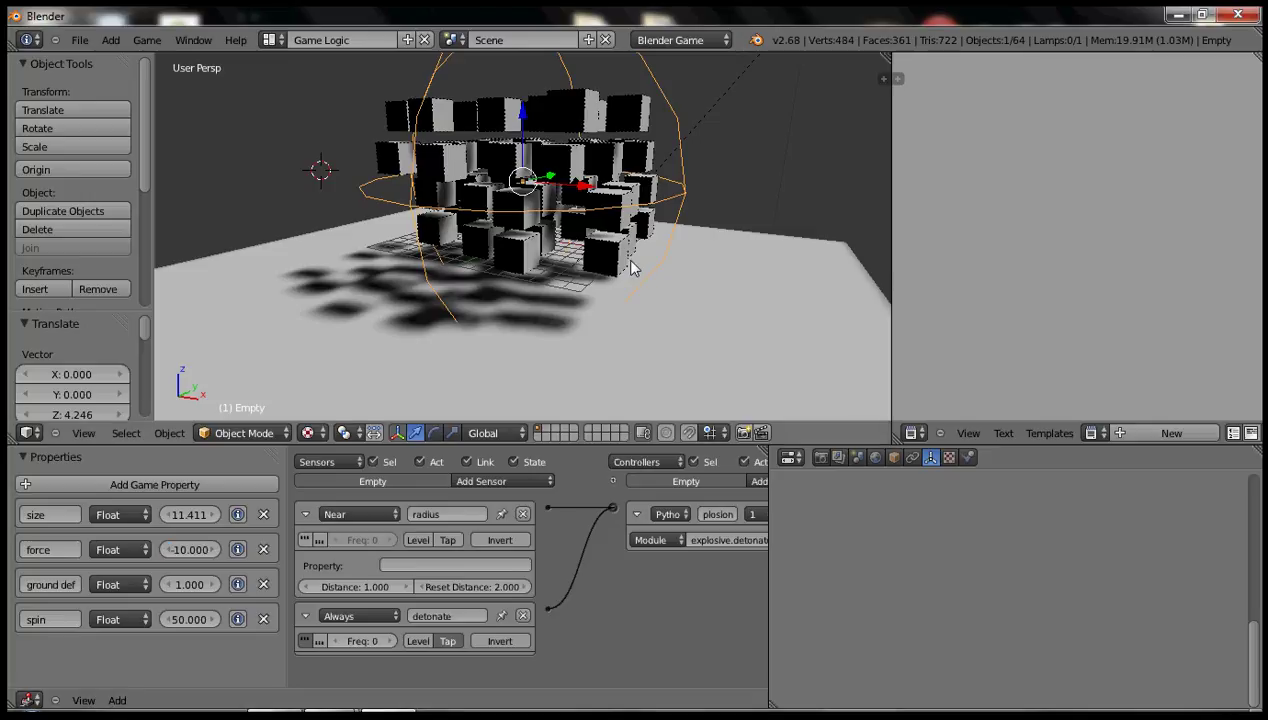
key(p)
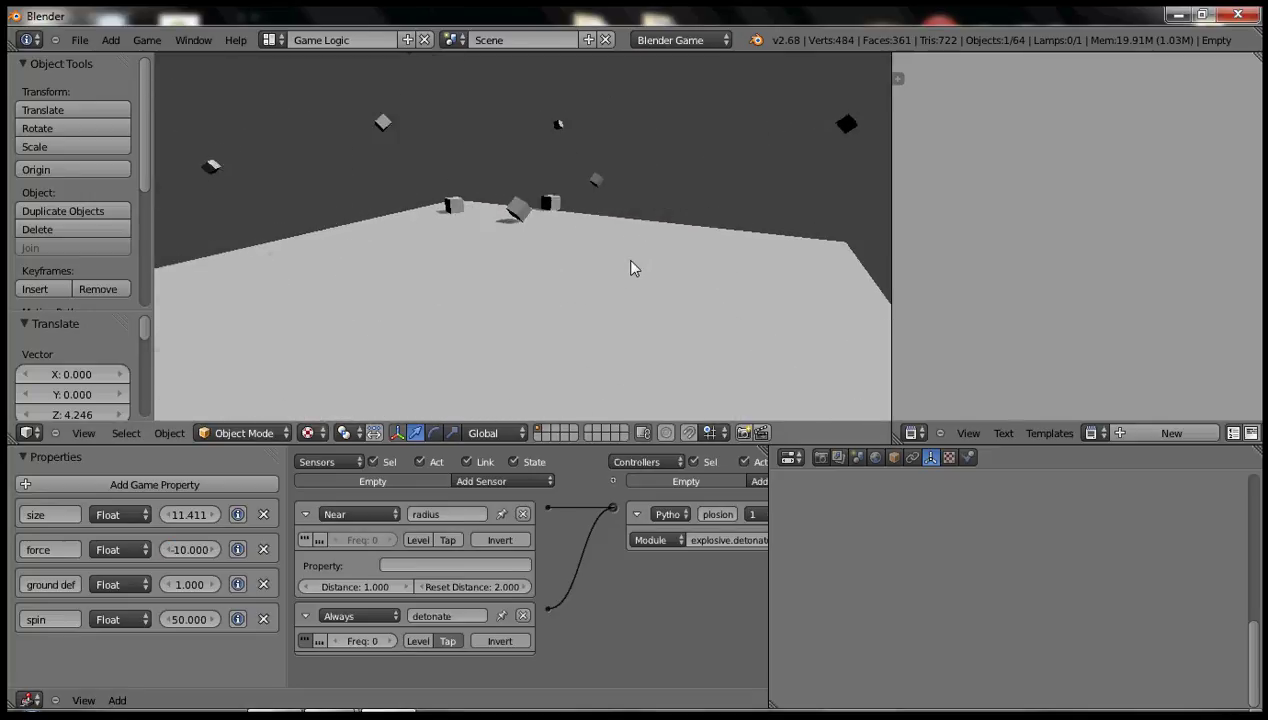
key(Escape)
Step: Set the explosive's spin property to 0 and test the game again
click(189, 621)
text(0)
key(Return)
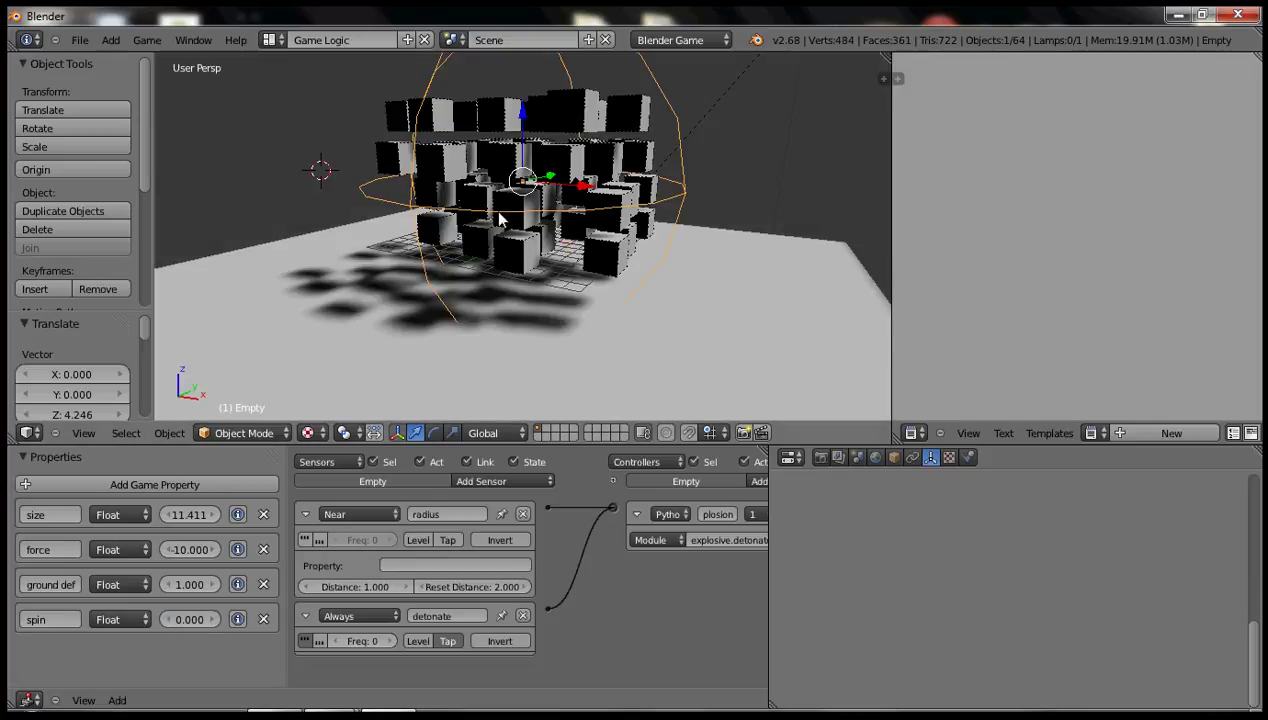
key(p)
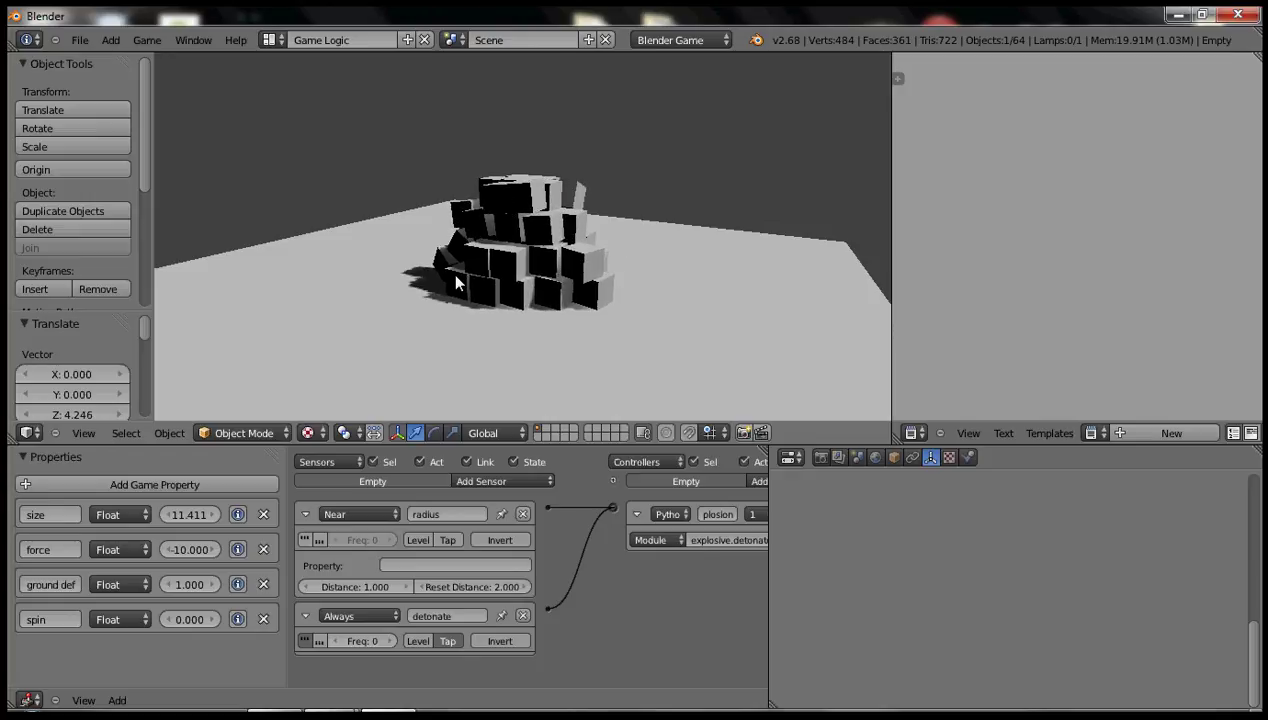
key(Escape)
Step: Replay the game with the explosive raised about 5.3 units higher, and again with its size set to 15
key(p)
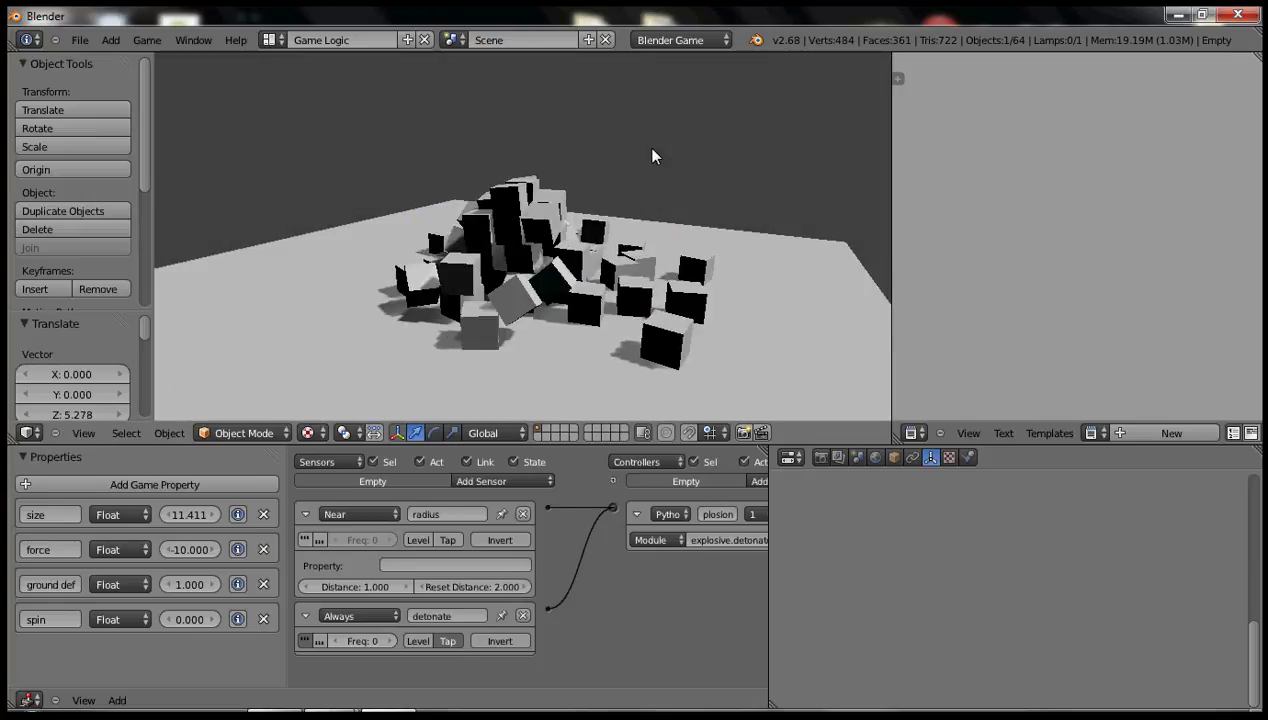
key(Escape)
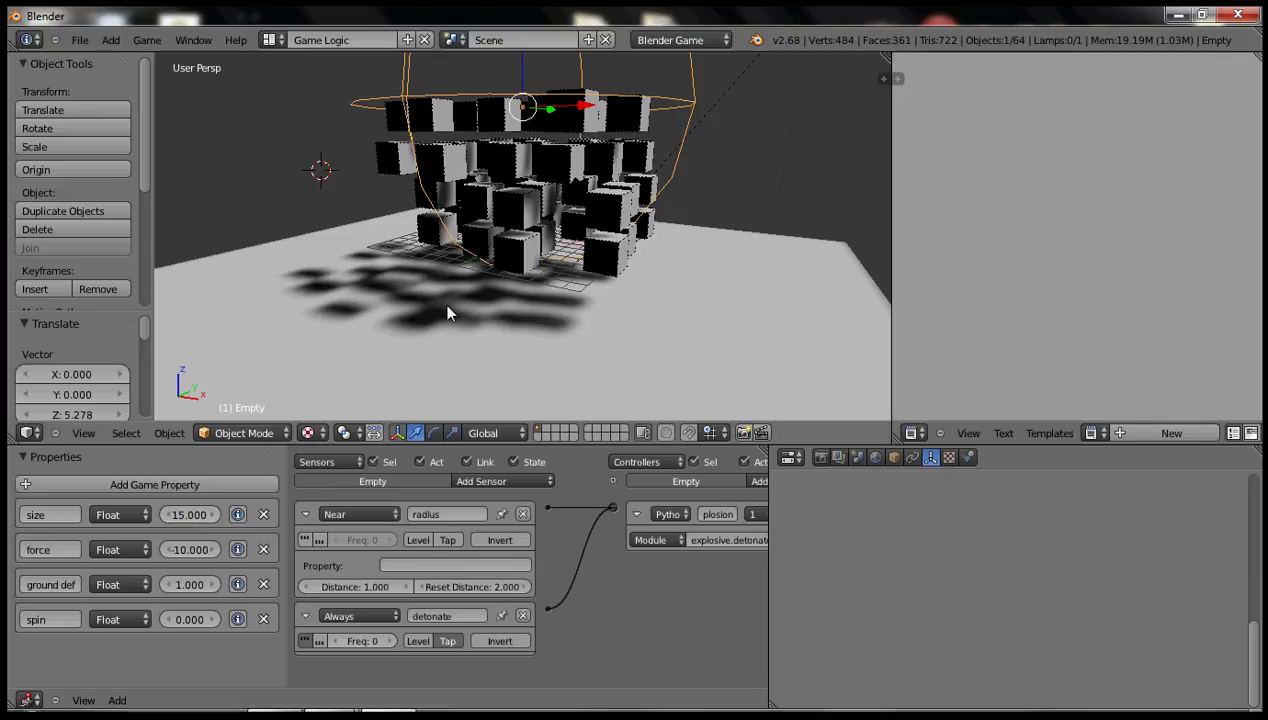
key(p)
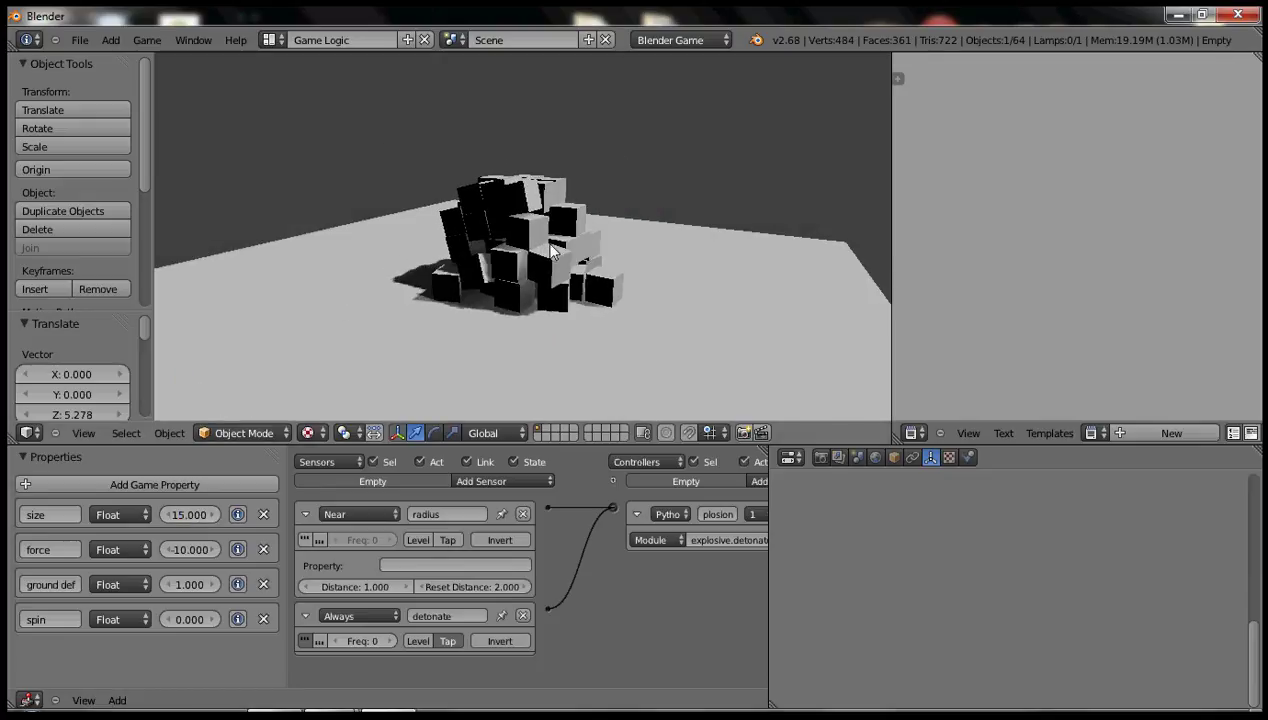